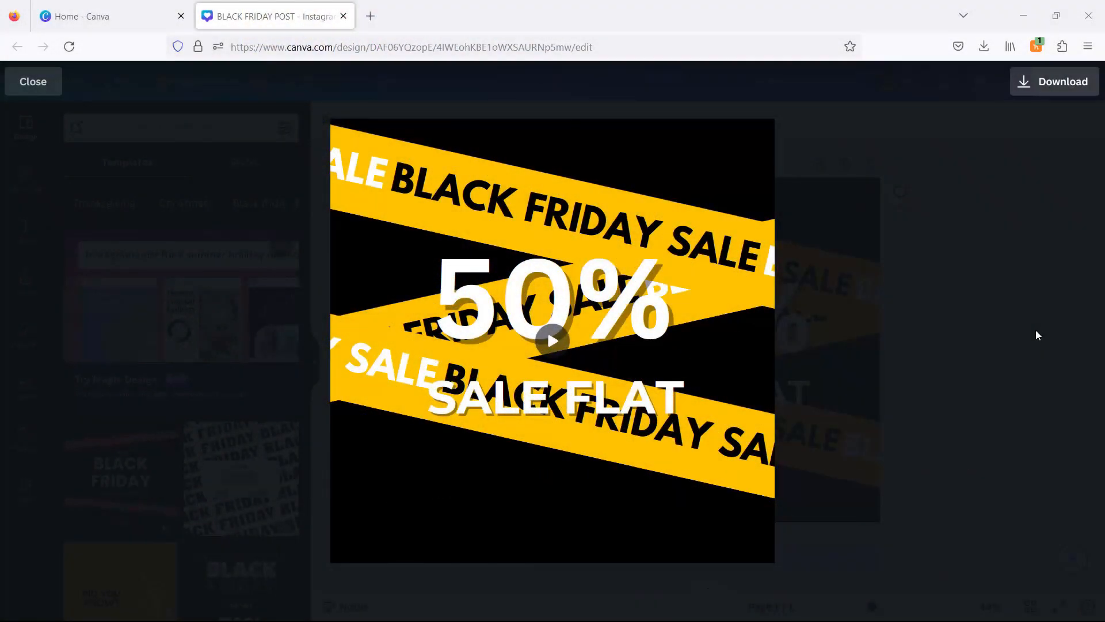
- Play the preview of the finished animated Black Friday sale post
mouse_move(528, 296)
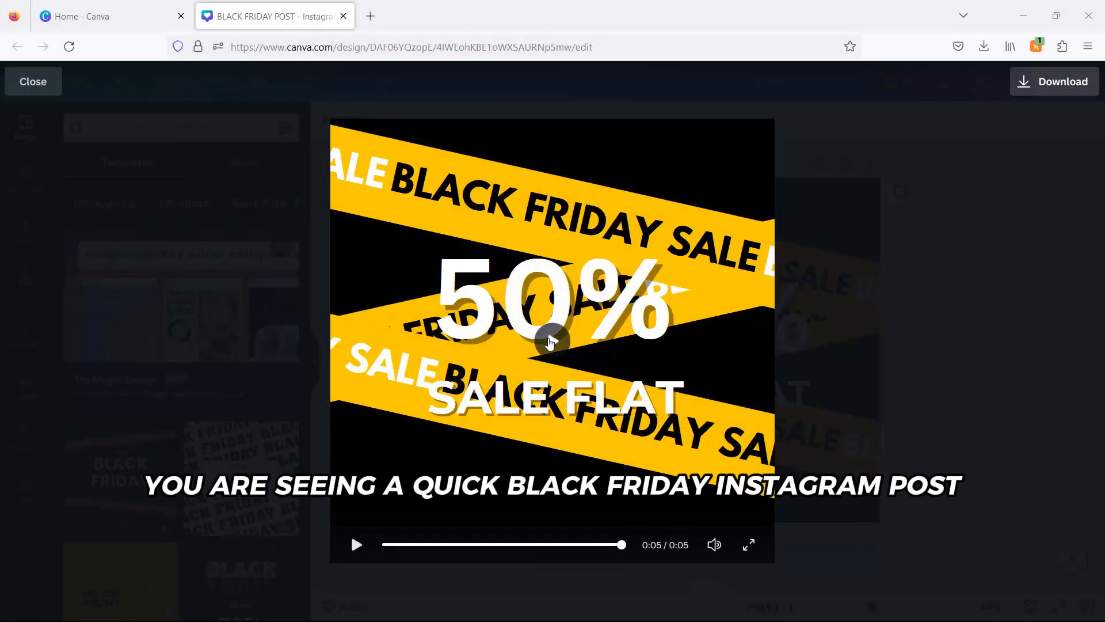
click(551, 341)
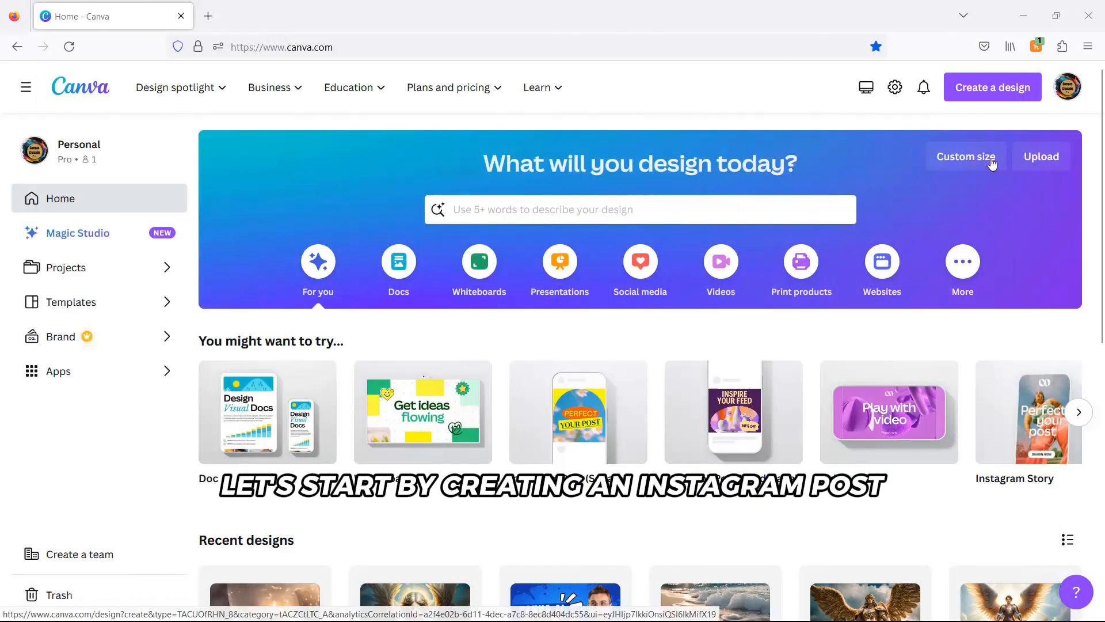
- Create a new Instagram Post (Square) design and name it BLACK FRIDAY POST
click(992, 88)
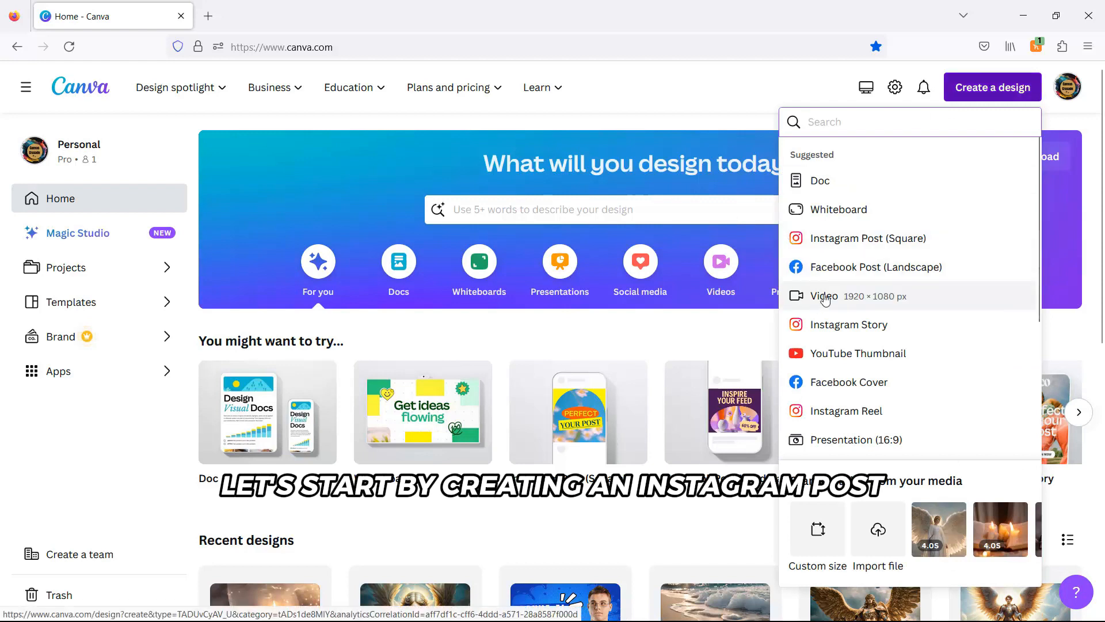
click(857, 247)
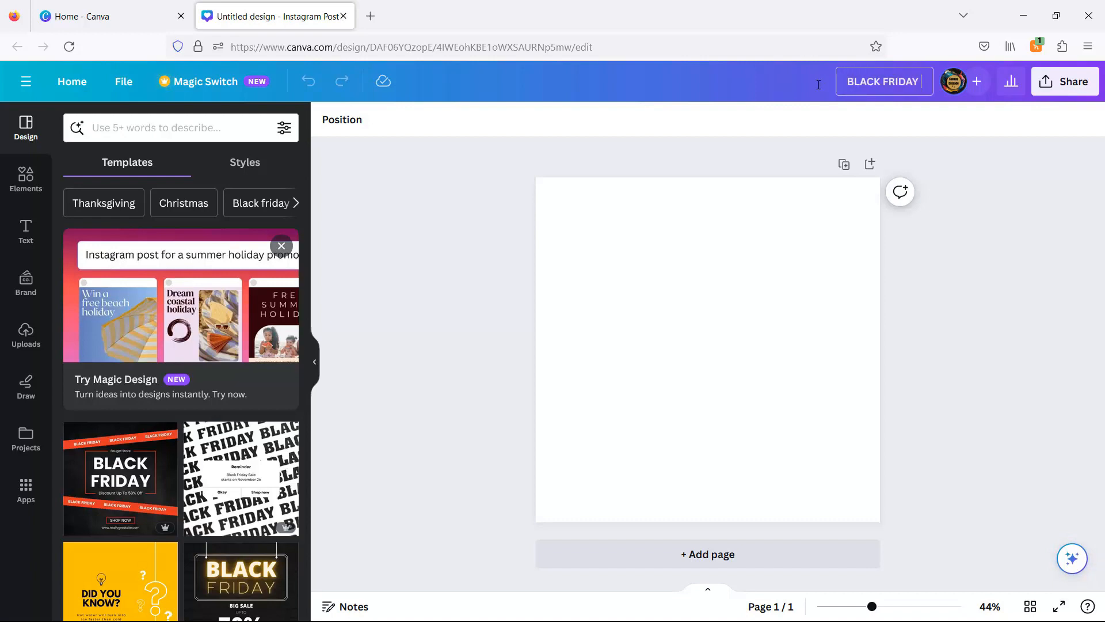
- Add a square shape and stretch it into a thin horizontal band extending past both sides of the page
click(26, 183)
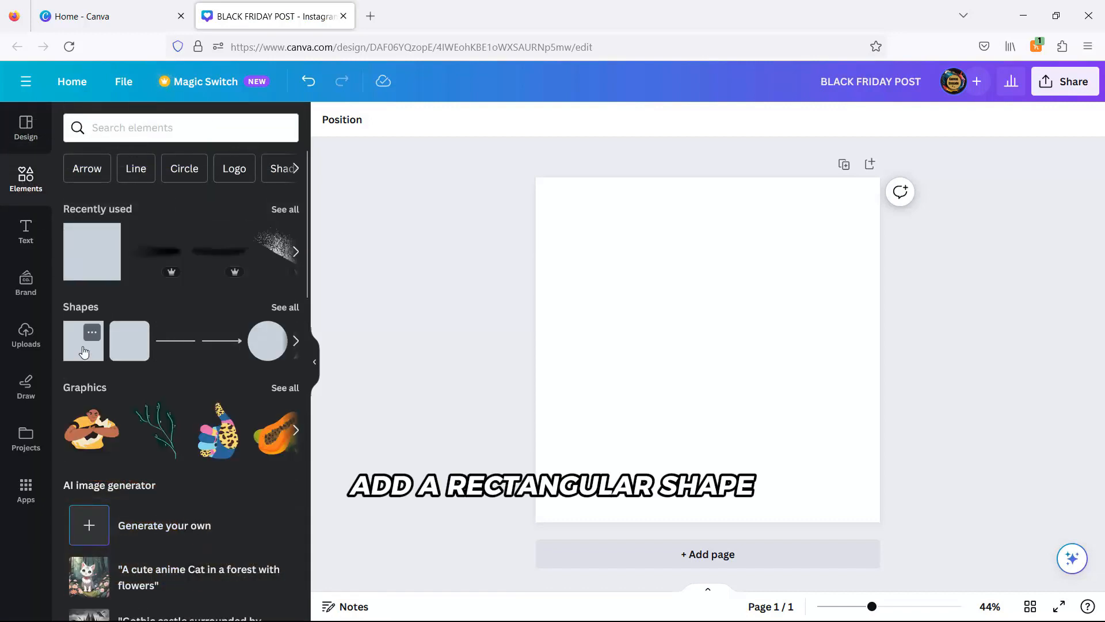
click(83, 353)
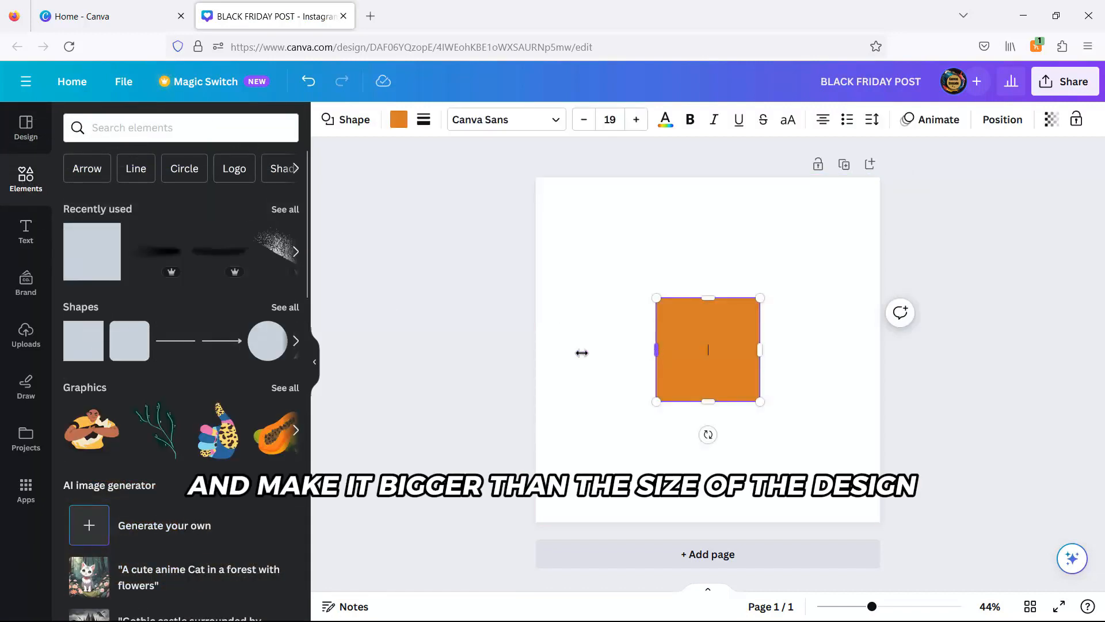
drag(581, 353, 452, 350)
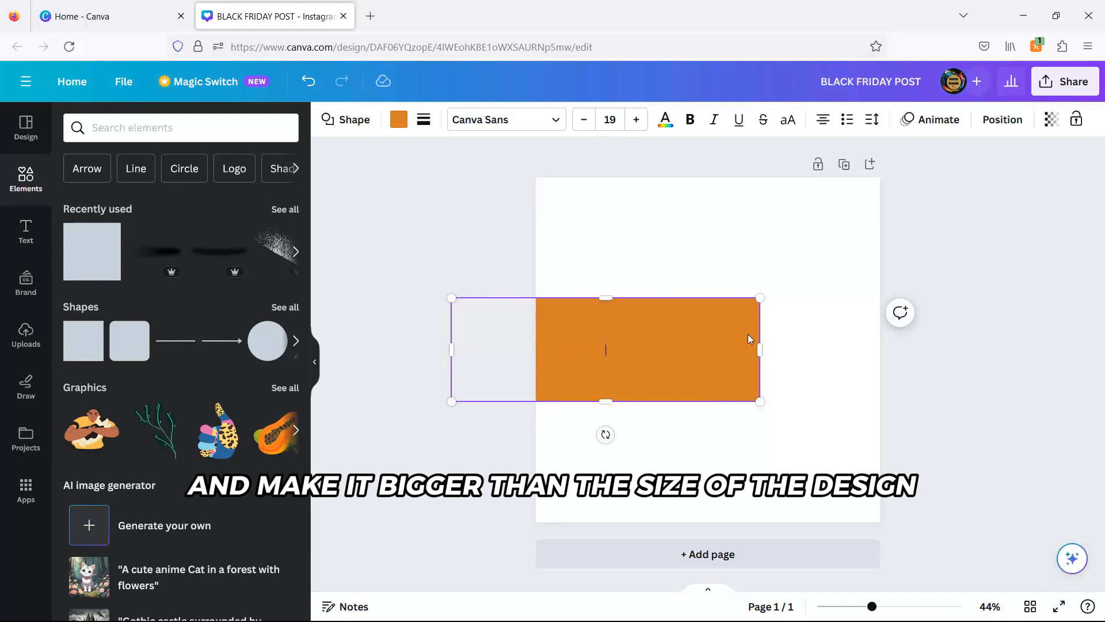
drag(760, 350, 974, 349)
drag(712, 400, 715, 360)
- Fill the band with the golden yellow from the Brand Kit color palette
click(398, 120)
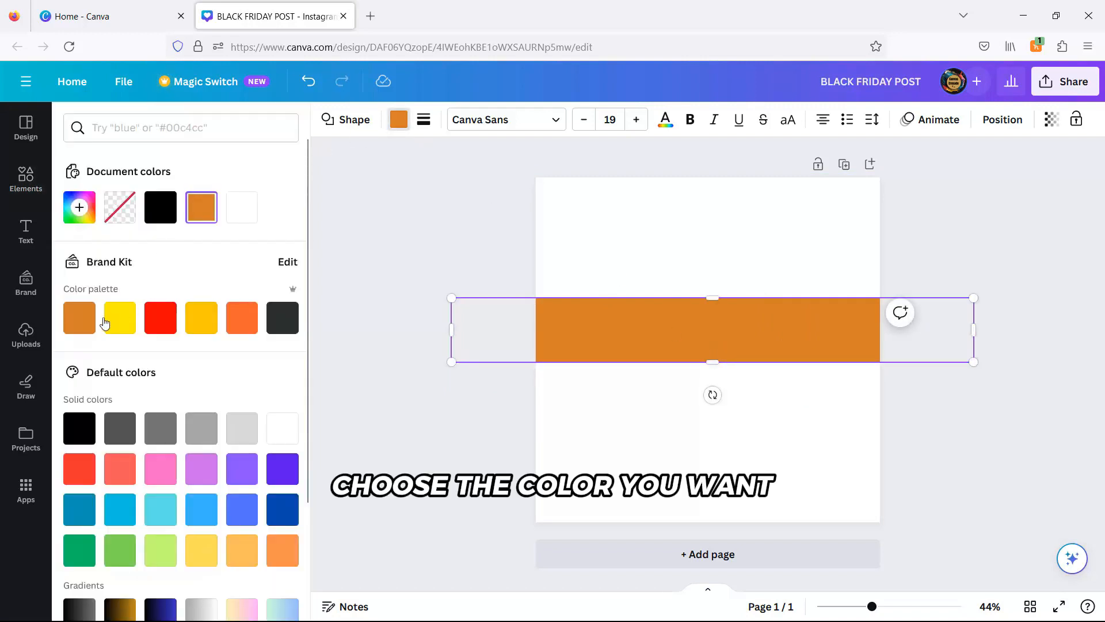
click(209, 326)
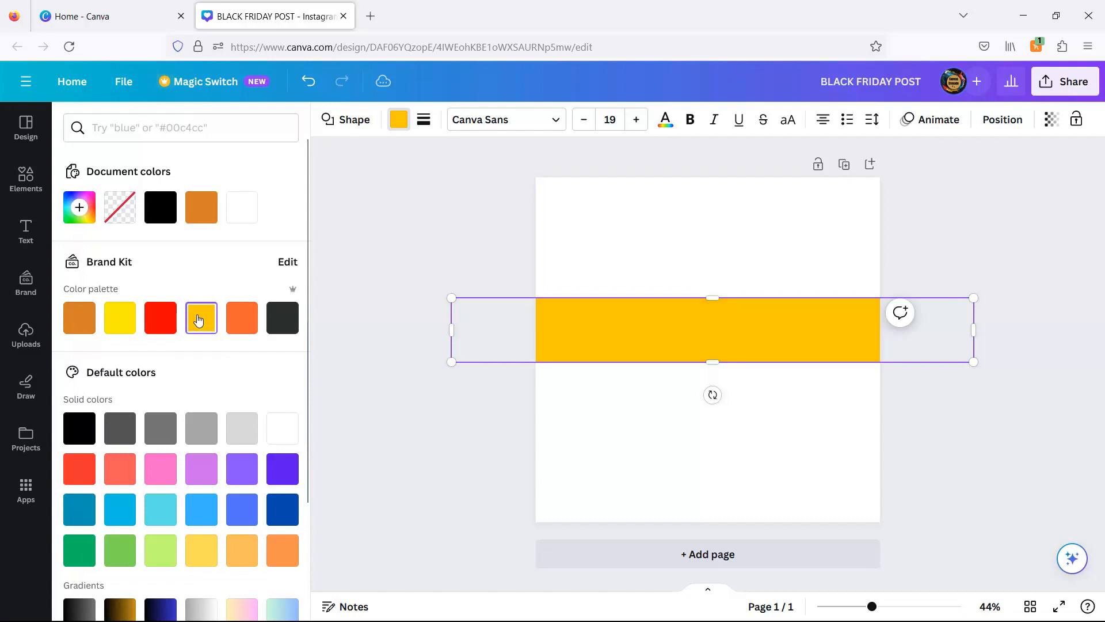
key(Escape)
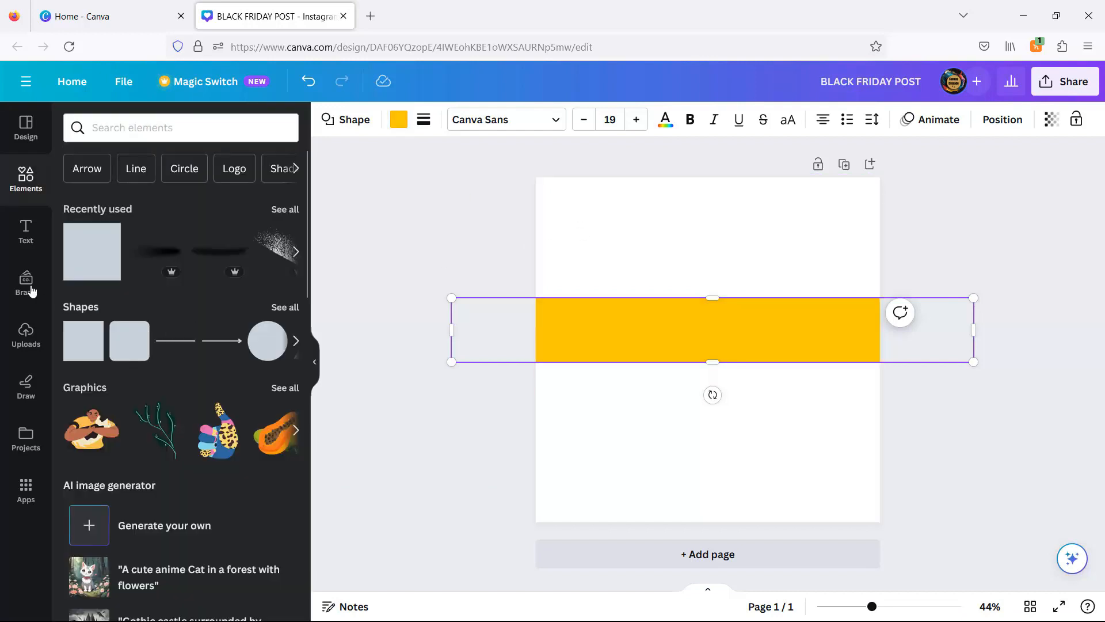
- Add a heading reading BLACK FRIDAY SALE
click(26, 232)
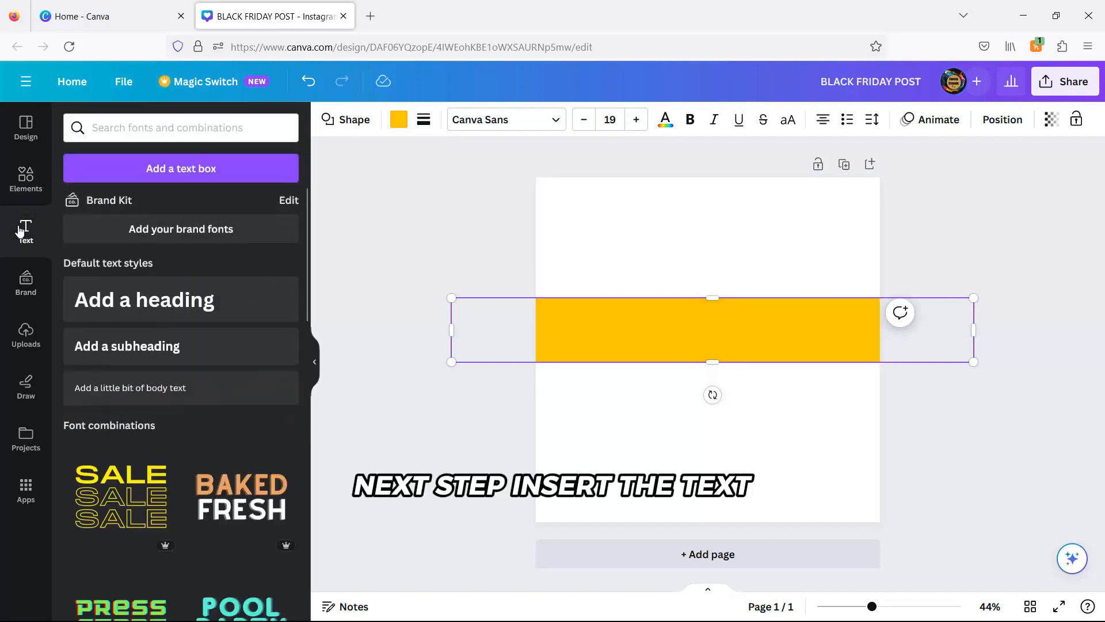
click(136, 294)
text(FR)
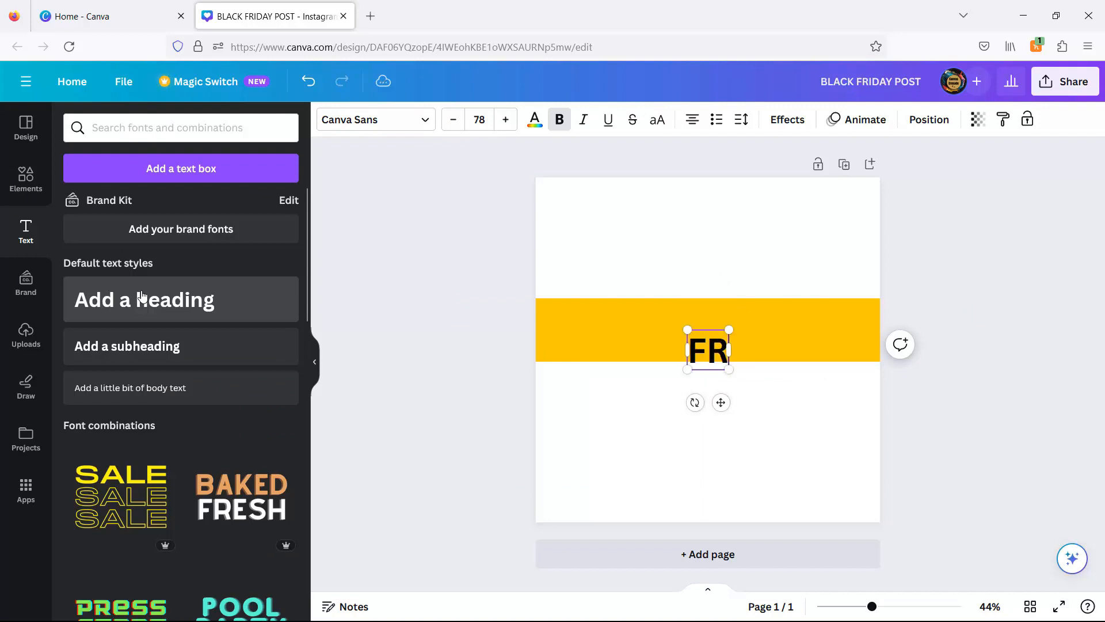
text(IDAY)
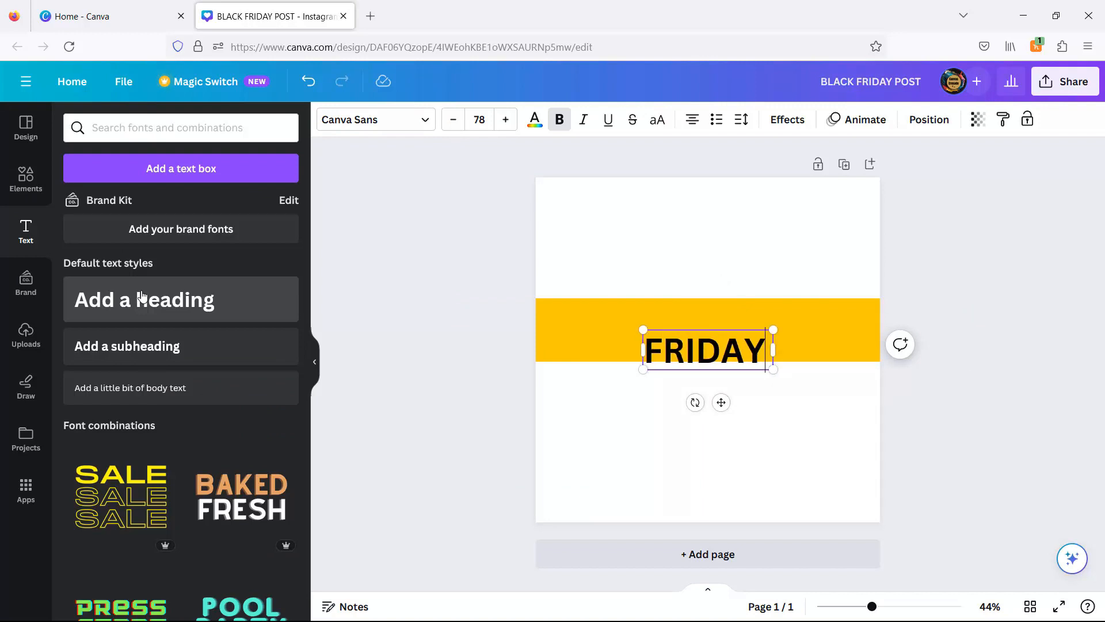
text(BL)
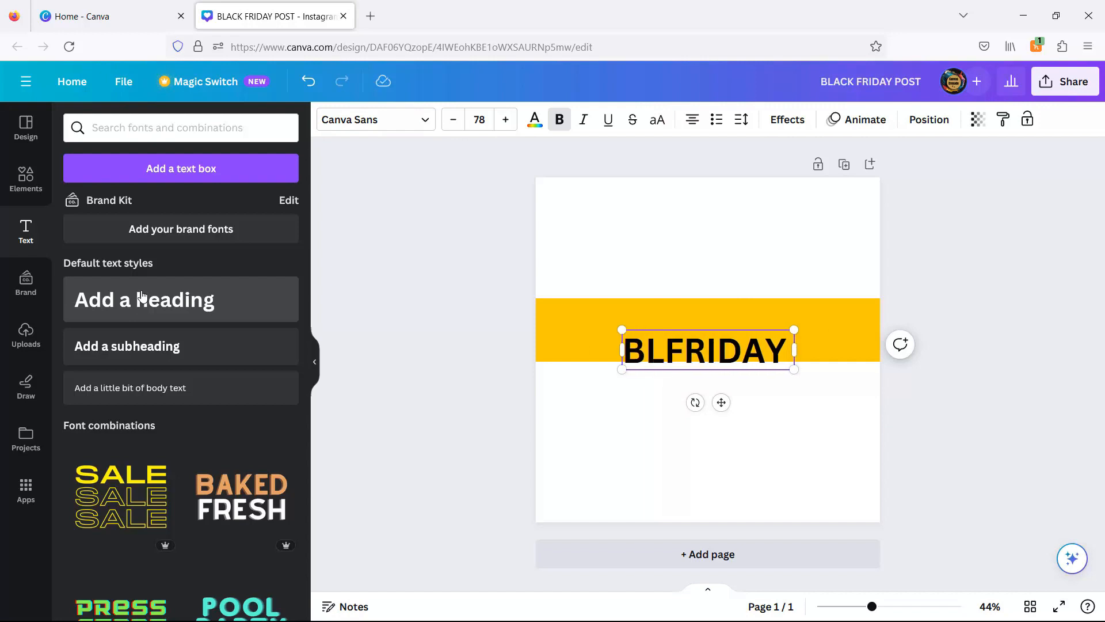
text(ACK )
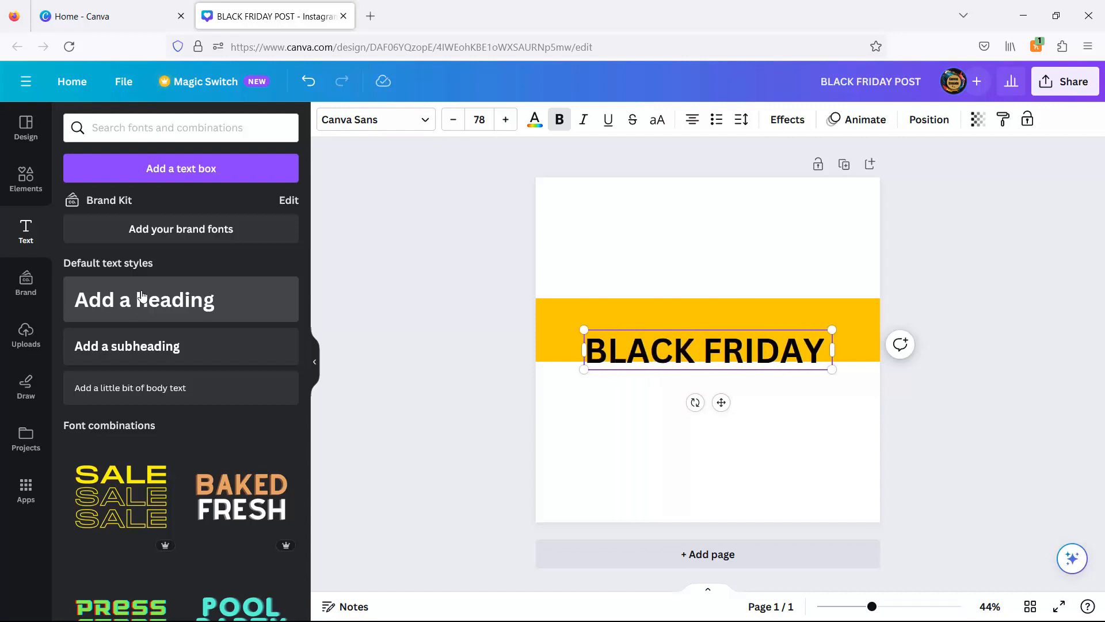
text( SALE)
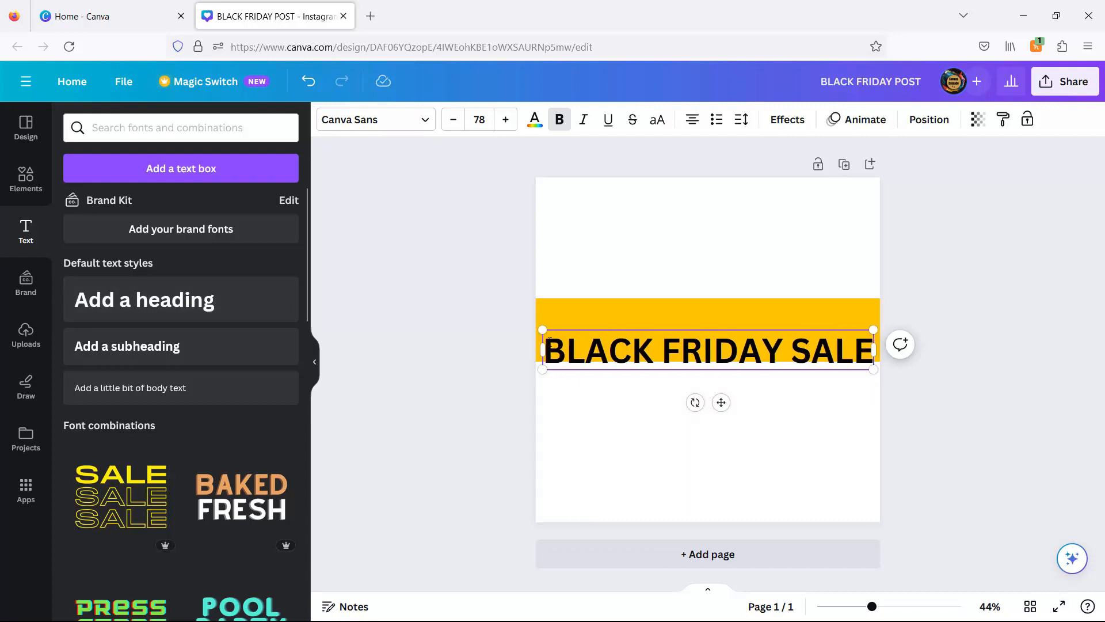
- Change the heading's font to League Spartan
drag(589, 344, 874, 350)
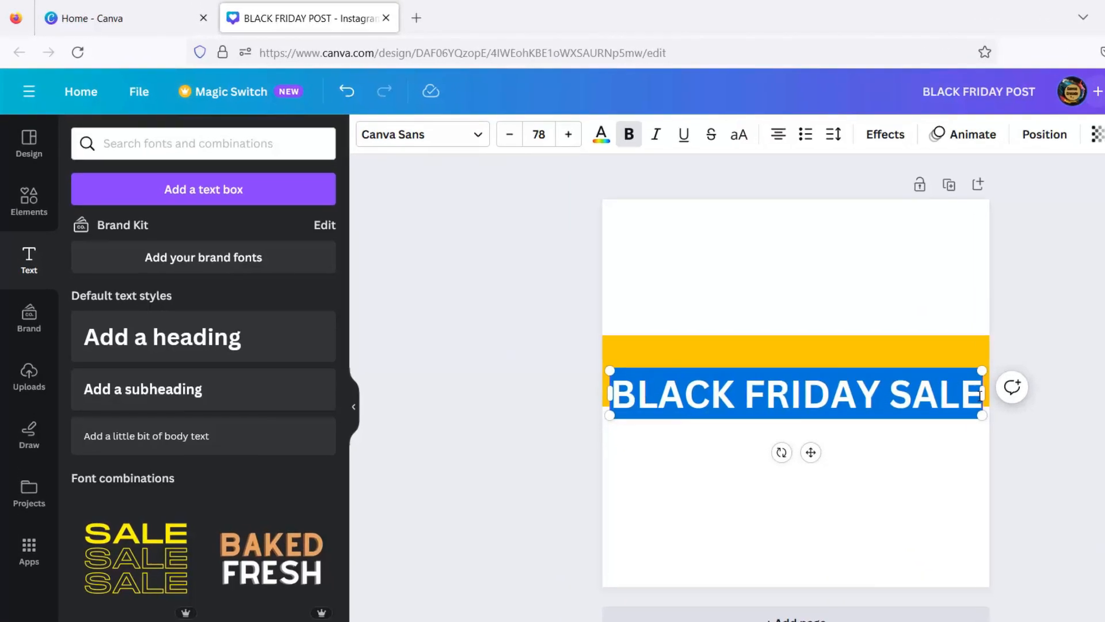
click(410, 140)
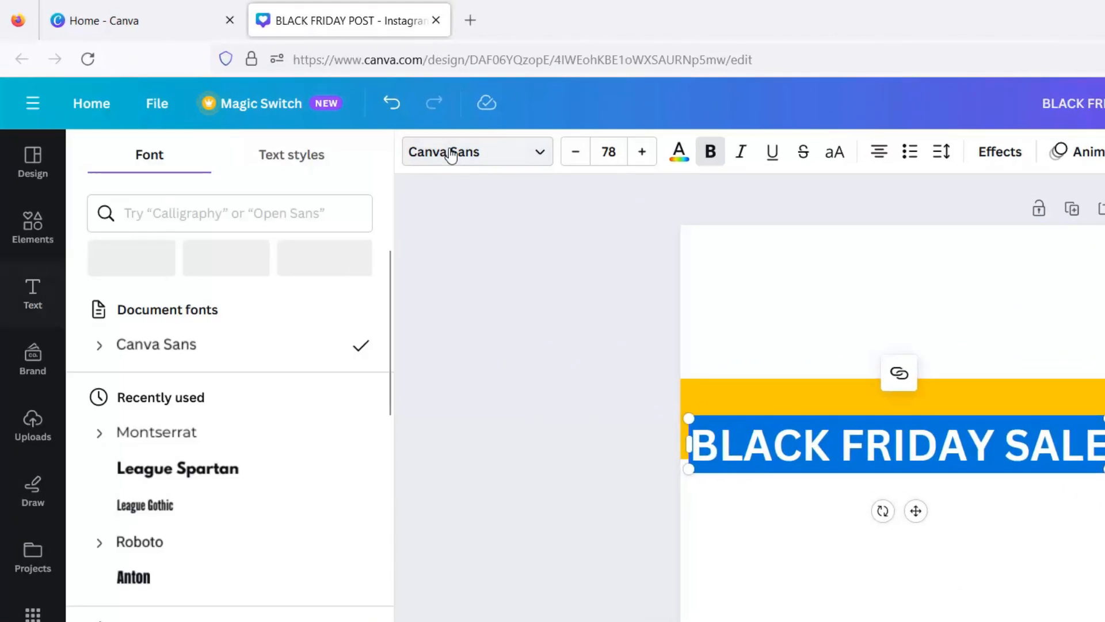
click(279, 206)
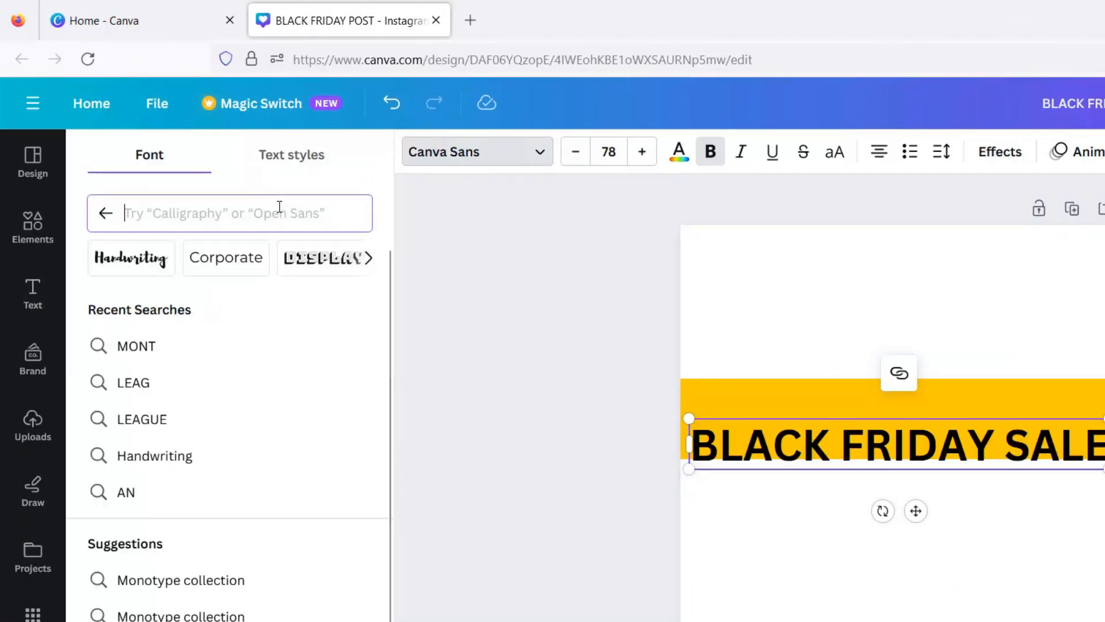
text(LEAG)
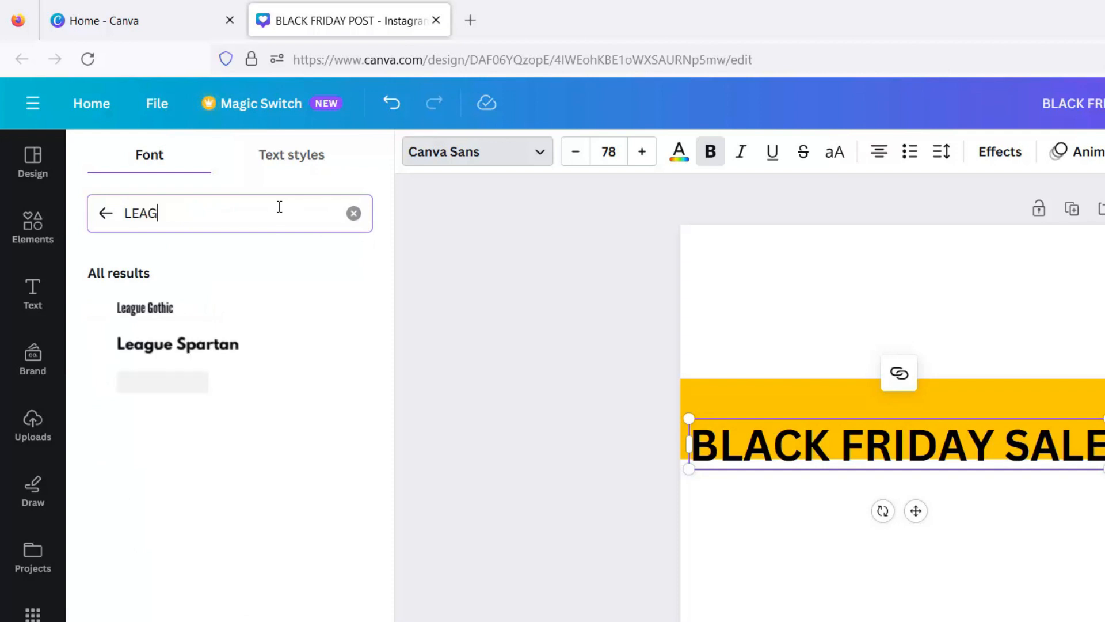
click(172, 309)
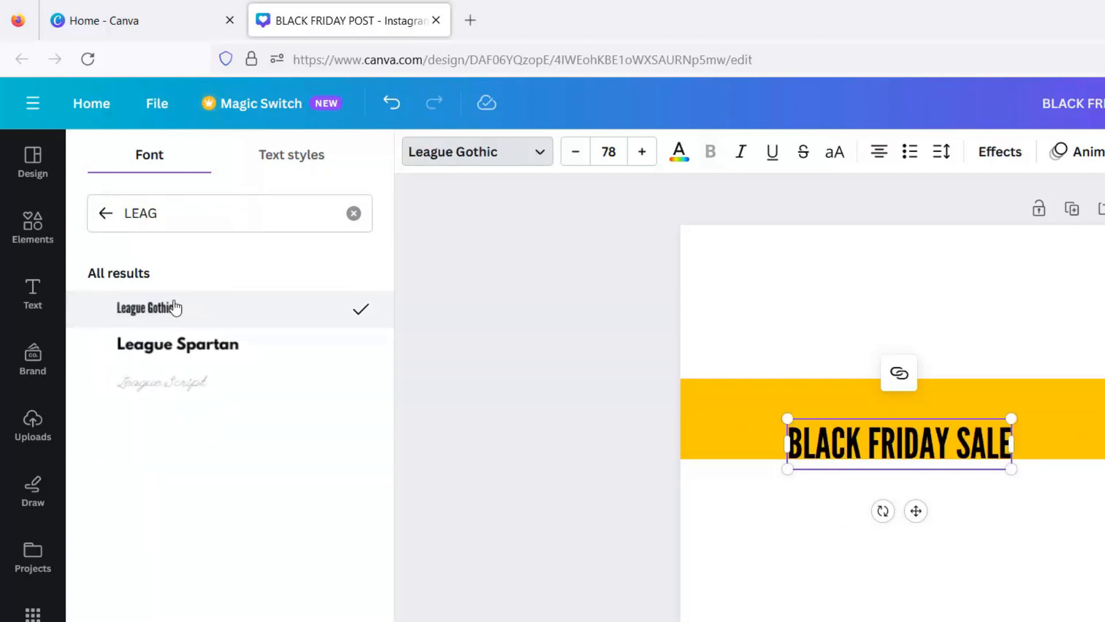
click(177, 346)
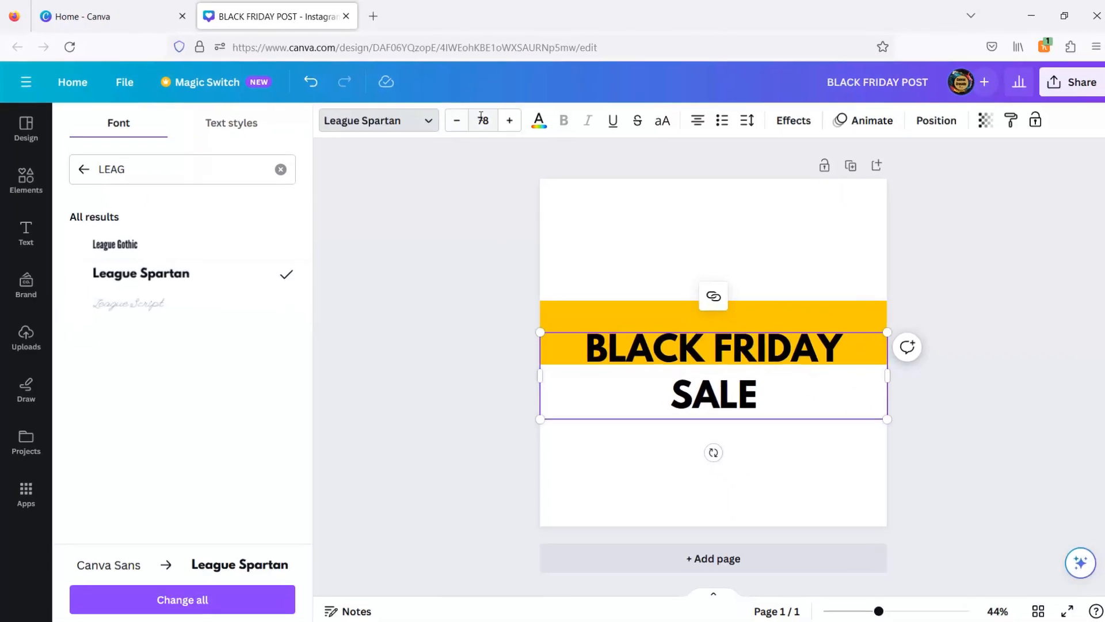
- Set the heading's font size to 65 and center it vertically on the yellow band
click(482, 118)
text(6)
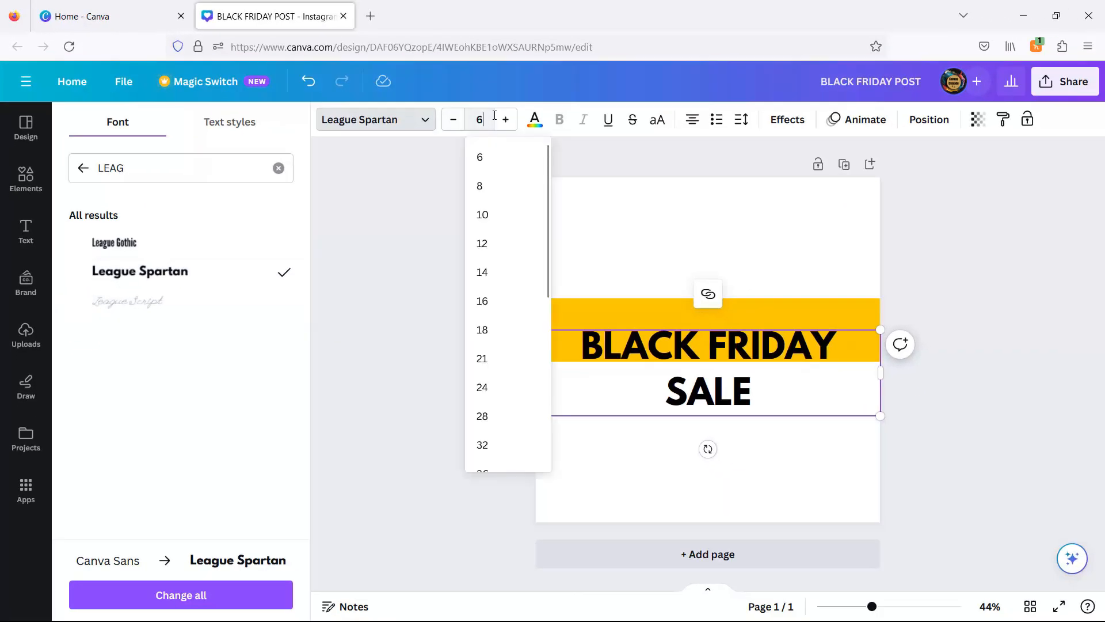
text(5)
key(Return)
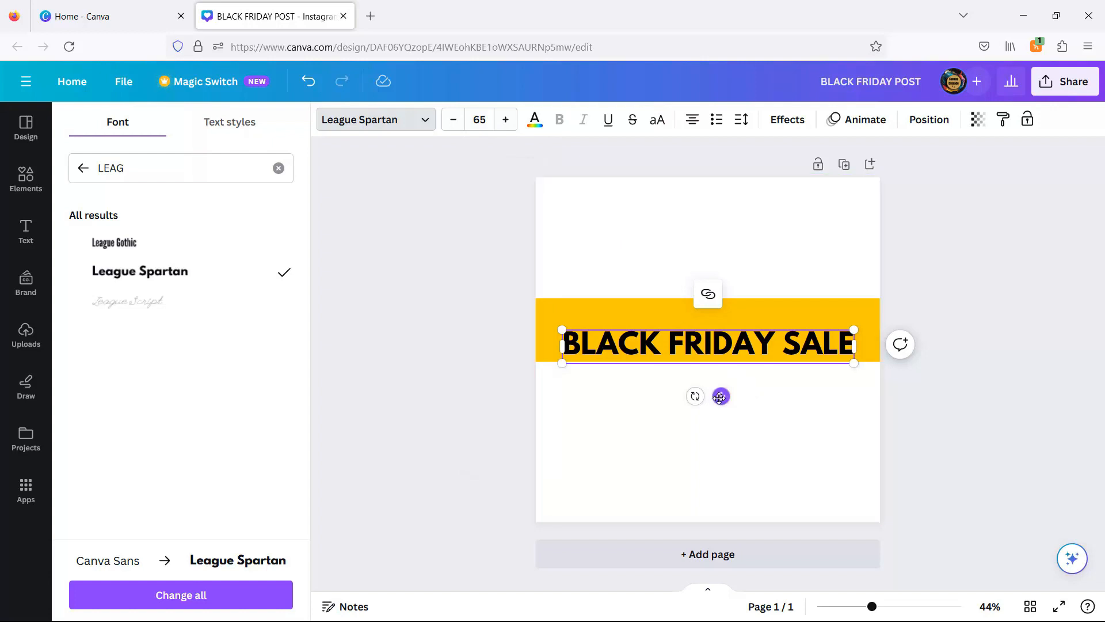
drag(720, 398, 719, 382)
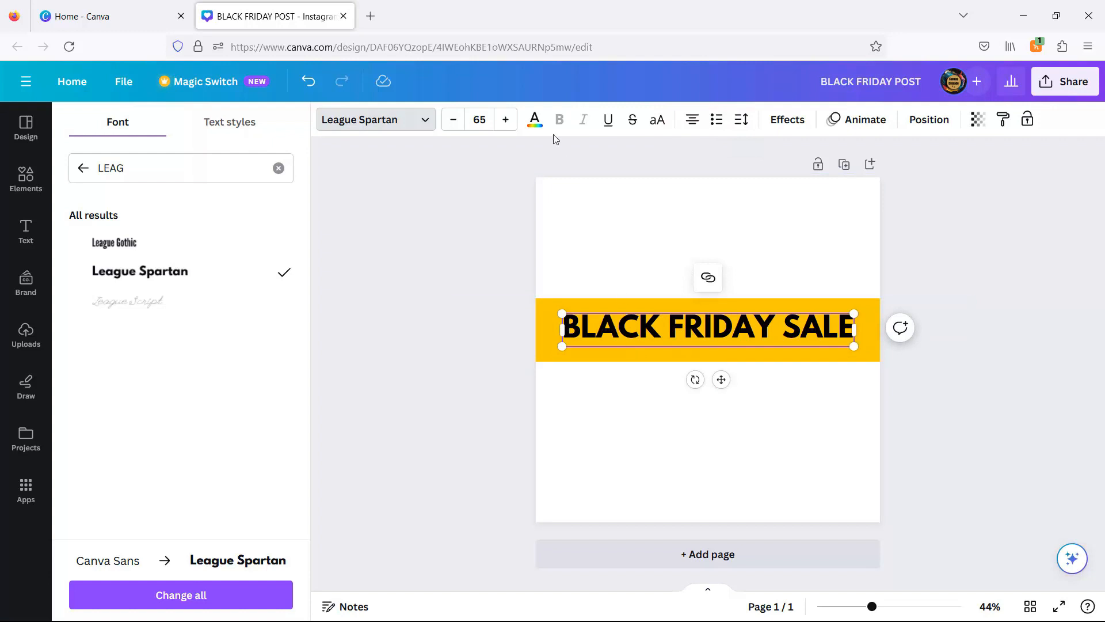
- Duplicate the heading in white and place white copies in line on both sides of the black text
key(ctrl+c)
key(ctrl+v)
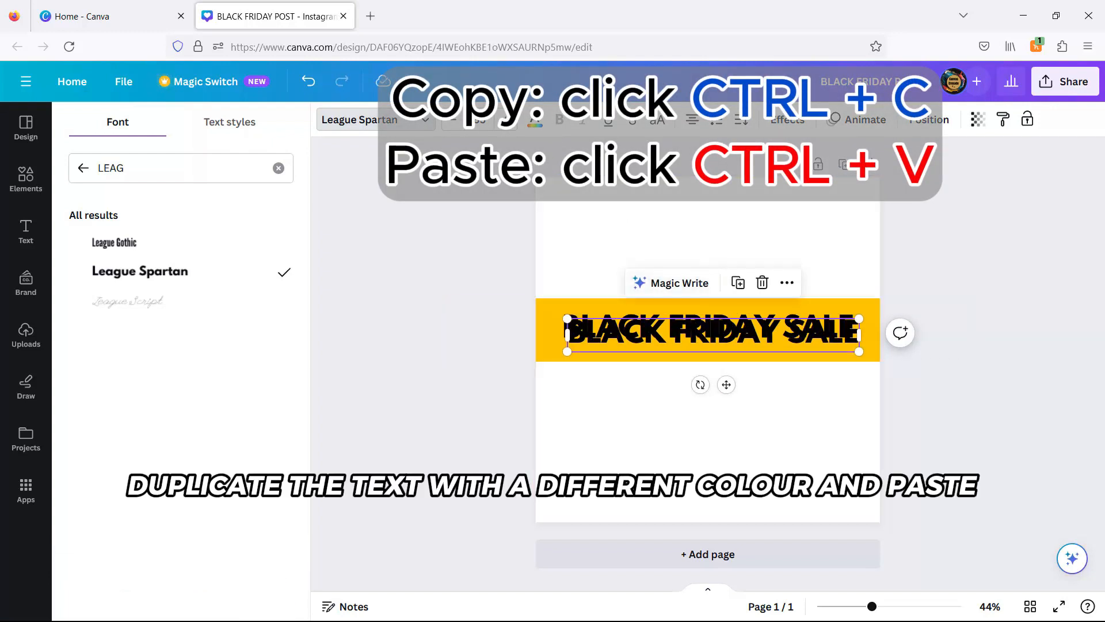
click(535, 122)
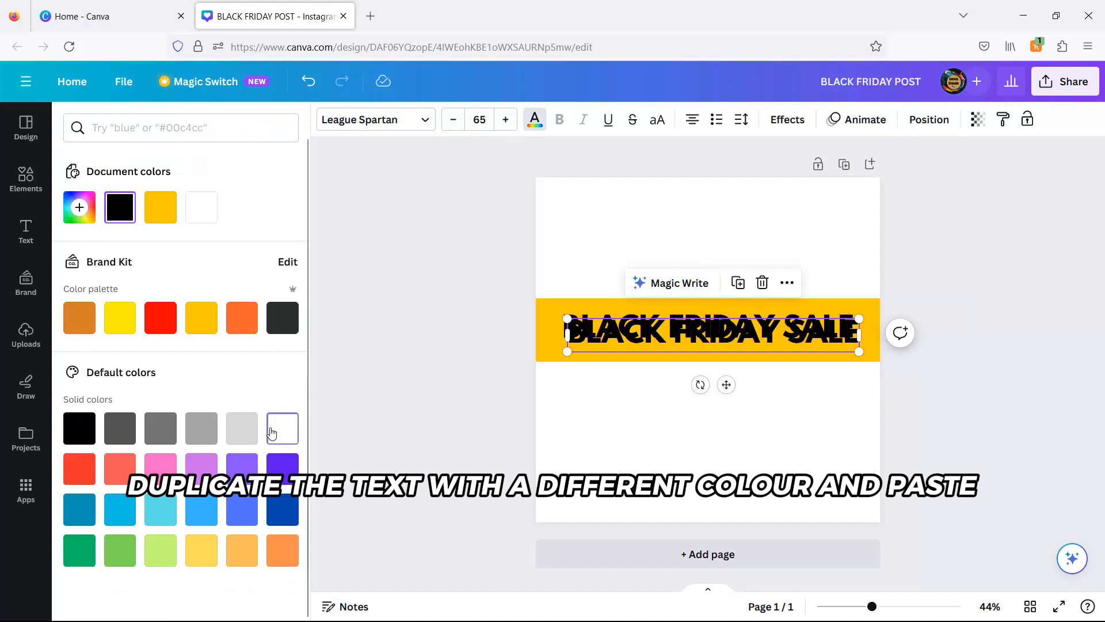
click(272, 432)
drag(821, 331, 1045, 332)
click(438, 279)
click(950, 395)
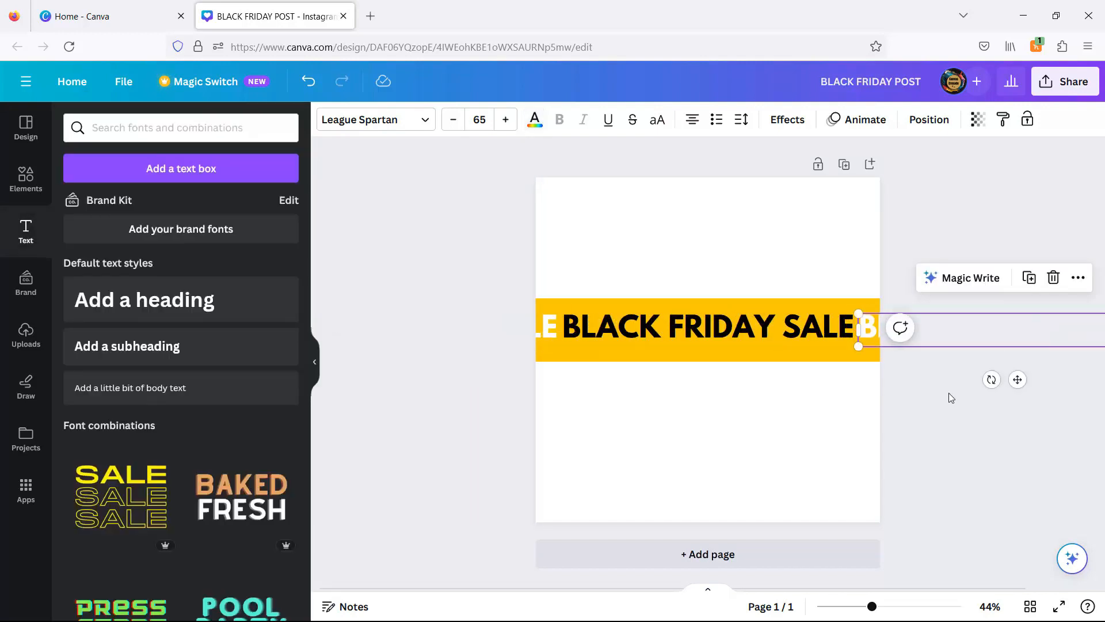
click(950, 395)
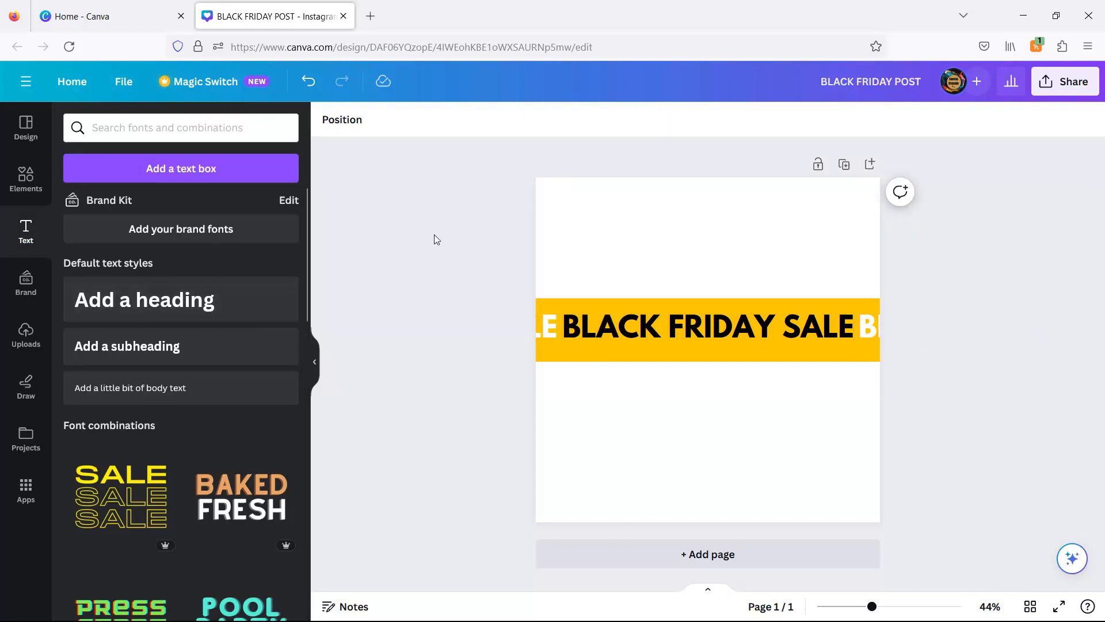
- Group the yellow band with its three texts and apply the Drift element animation to the group
drag(434, 240, 949, 350)
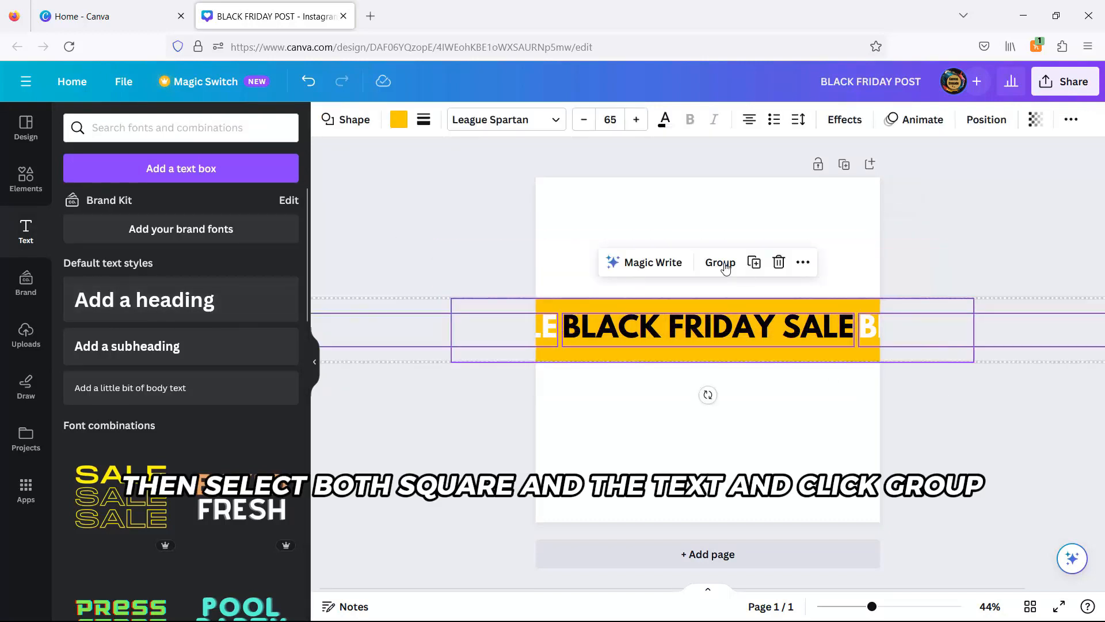
click(721, 264)
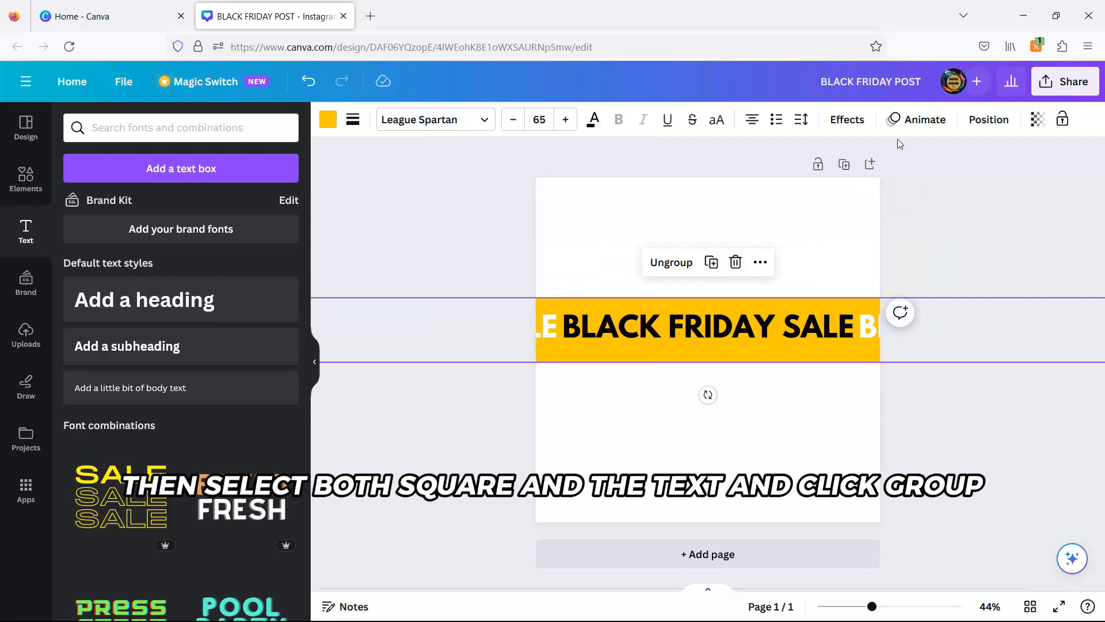
click(924, 122)
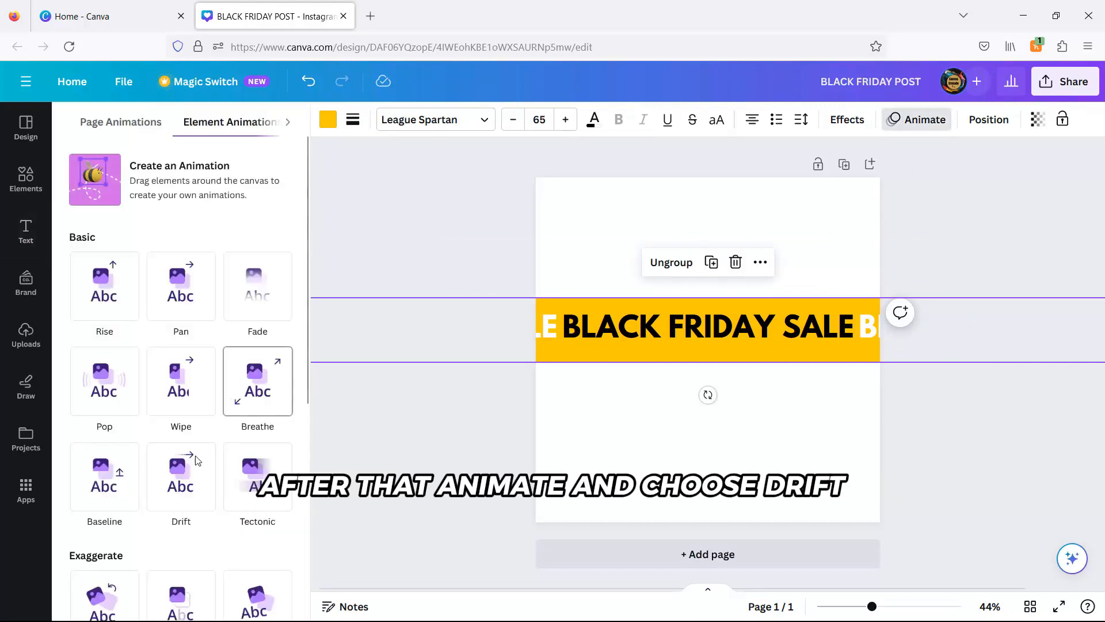
click(182, 485)
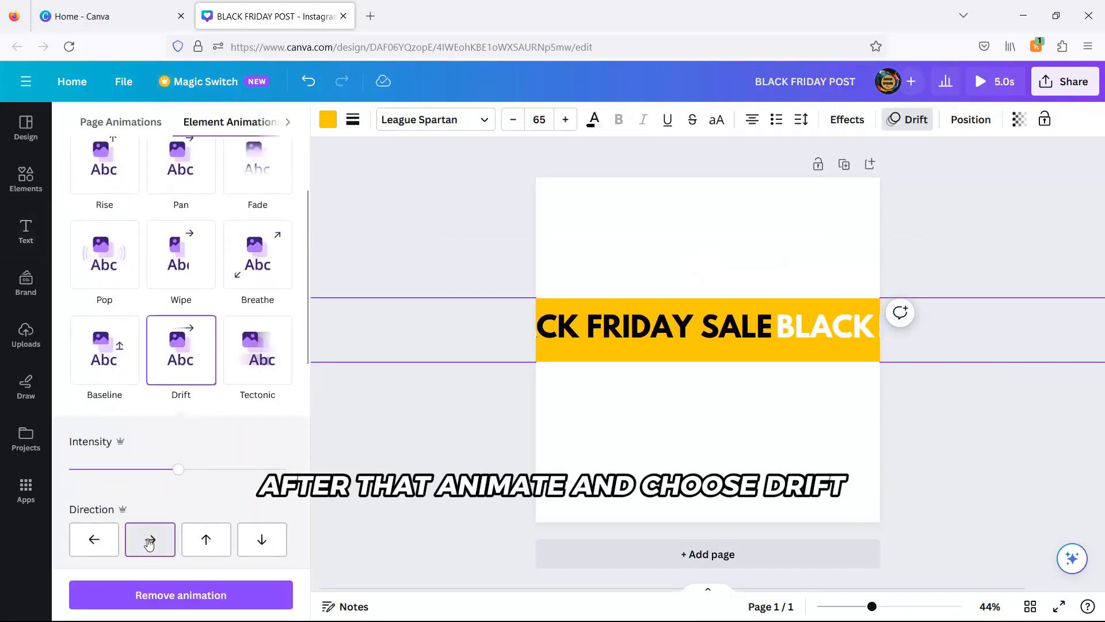
click(423, 425)
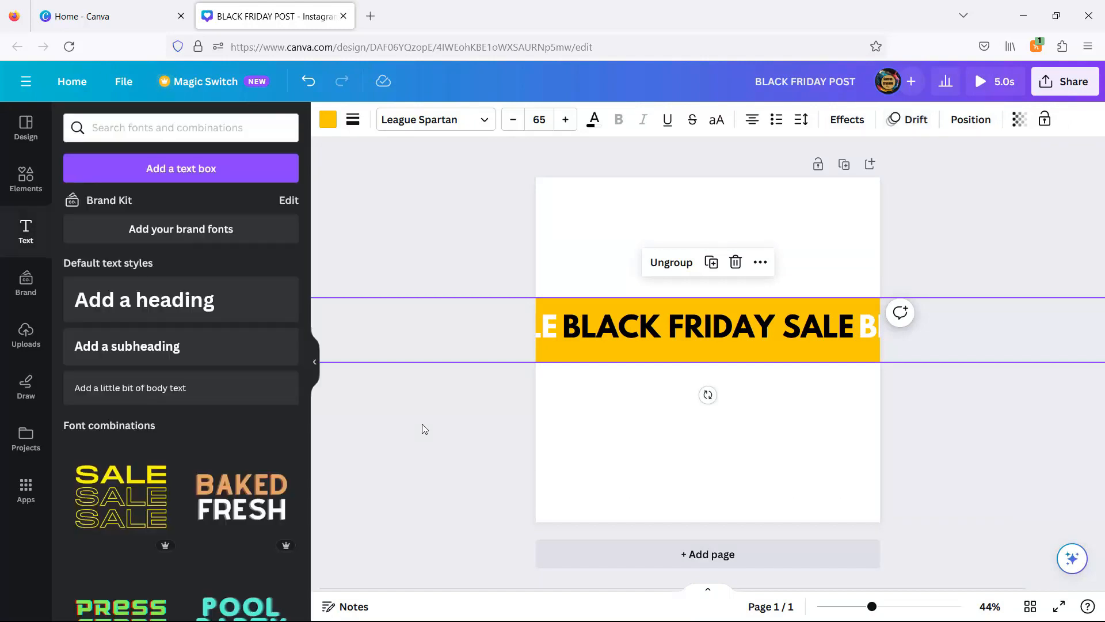
- Move the animated band group up near the page's top edge
click(428, 420)
drag(690, 351, 686, 253)
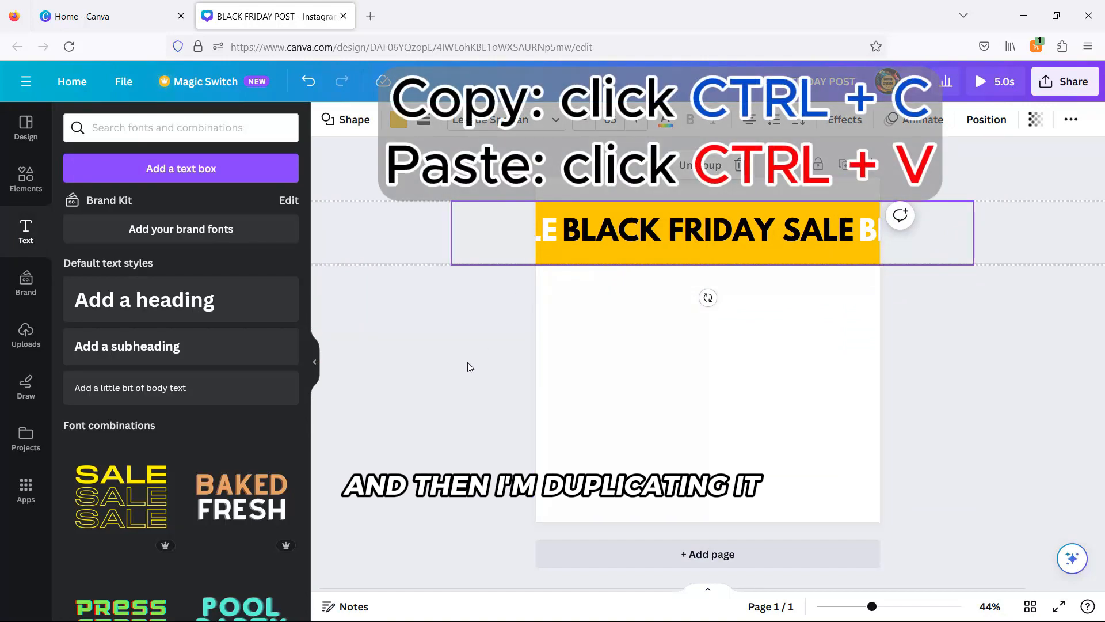
- Duplicate the yellow band group, place the copy below the first, and set the copy's Drift direction to left
key(ctrl+c)
key(ctrl+v)
drag(662, 248, 657, 341)
click(909, 119)
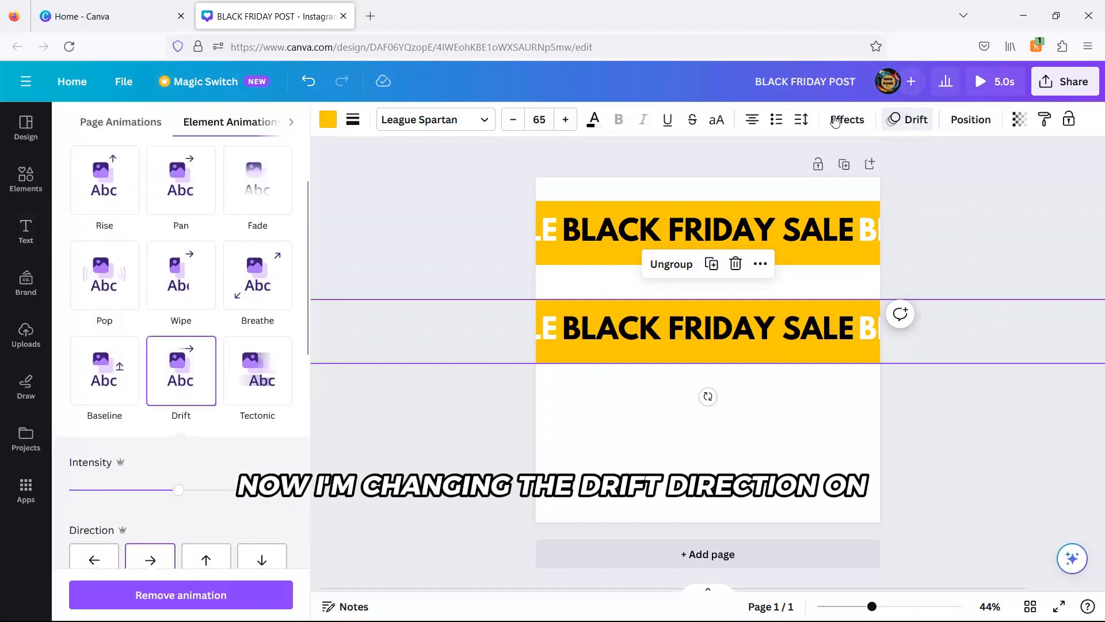
click(97, 551)
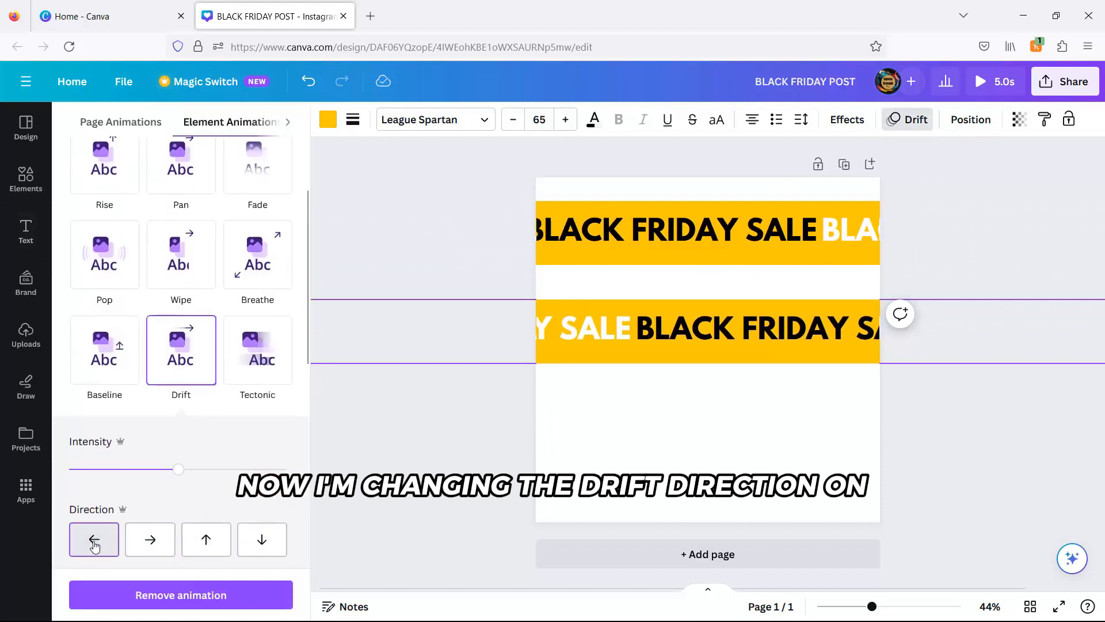
click(464, 427)
- Place a copy of the top band near the page's bottom edge and move the middle band down just above it
click(582, 243)
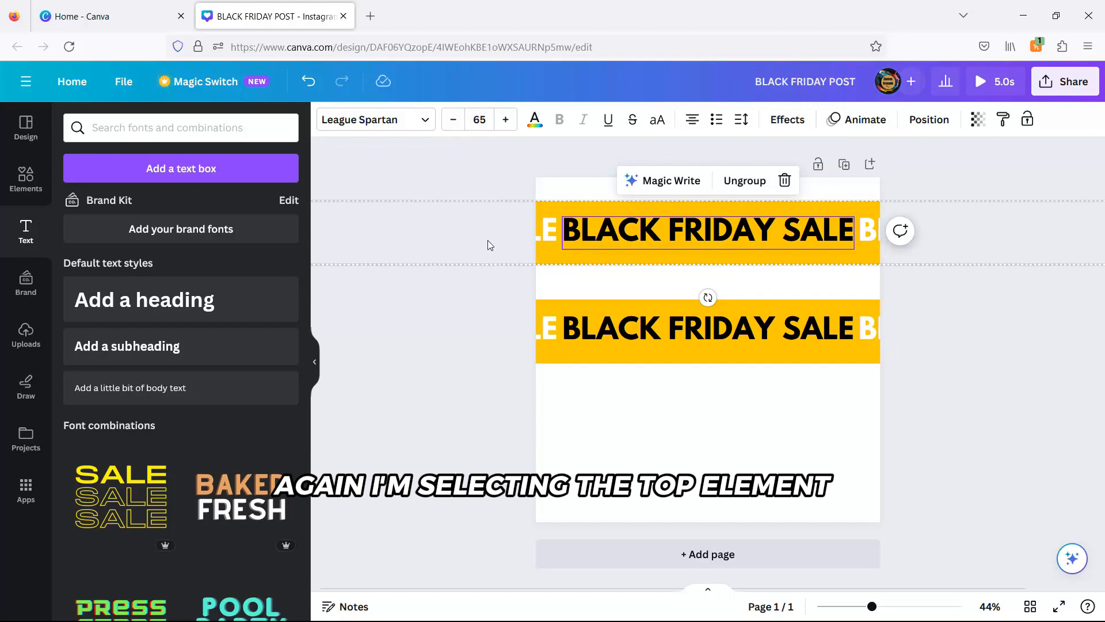
click(564, 248)
key(ctrl+c)
key(ctrl+v)
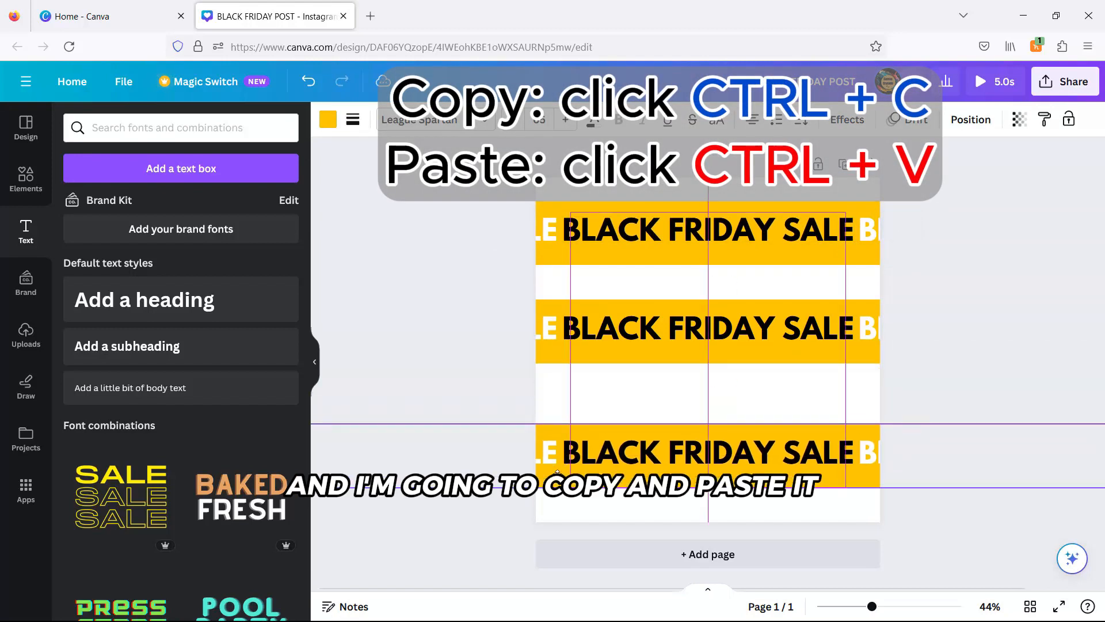
drag(644, 339, 623, 384)
- Rotate the top band clockwise so it slopes down toward the page's right edge
click(609, 231)
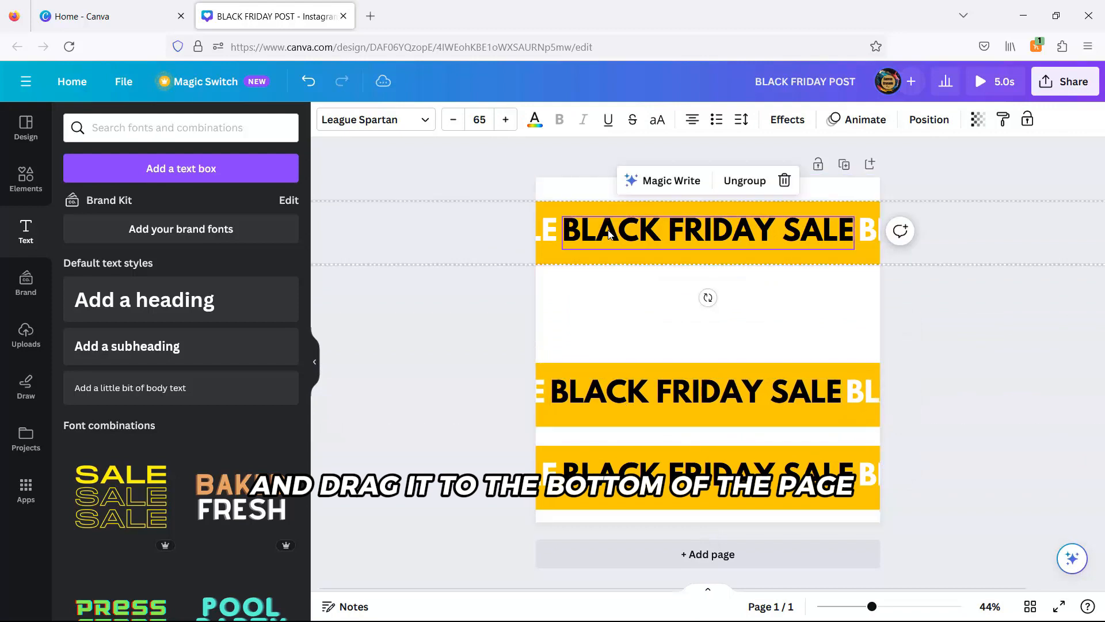
click(634, 257)
drag(708, 297, 690, 309)
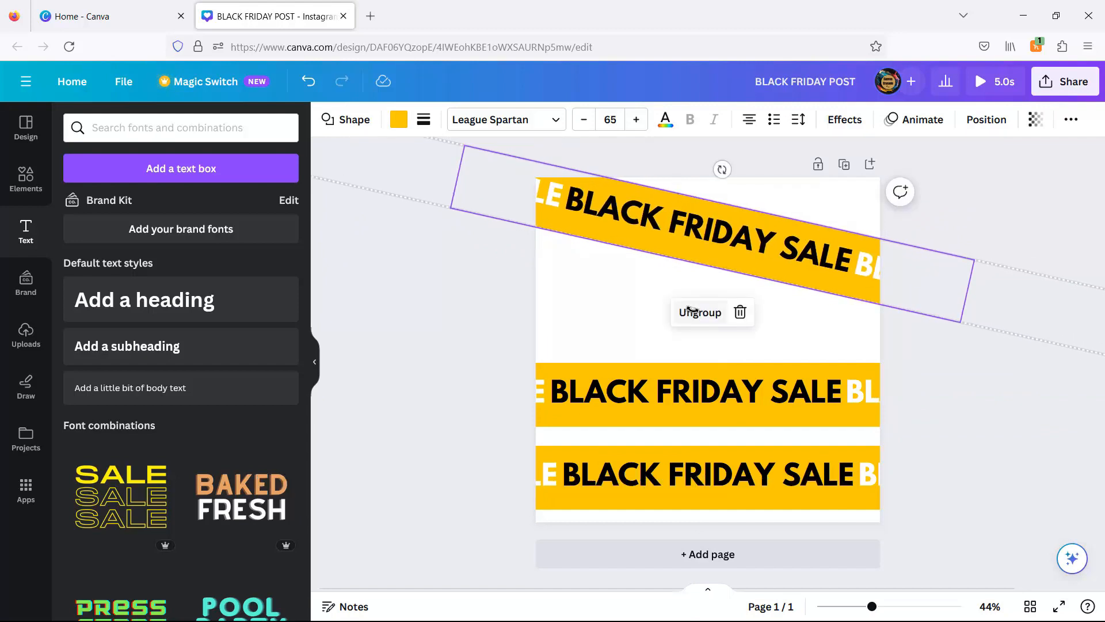
- Fit the middle band against the top band's right end, tilted about -12.5°, and send it to the back
click(743, 387)
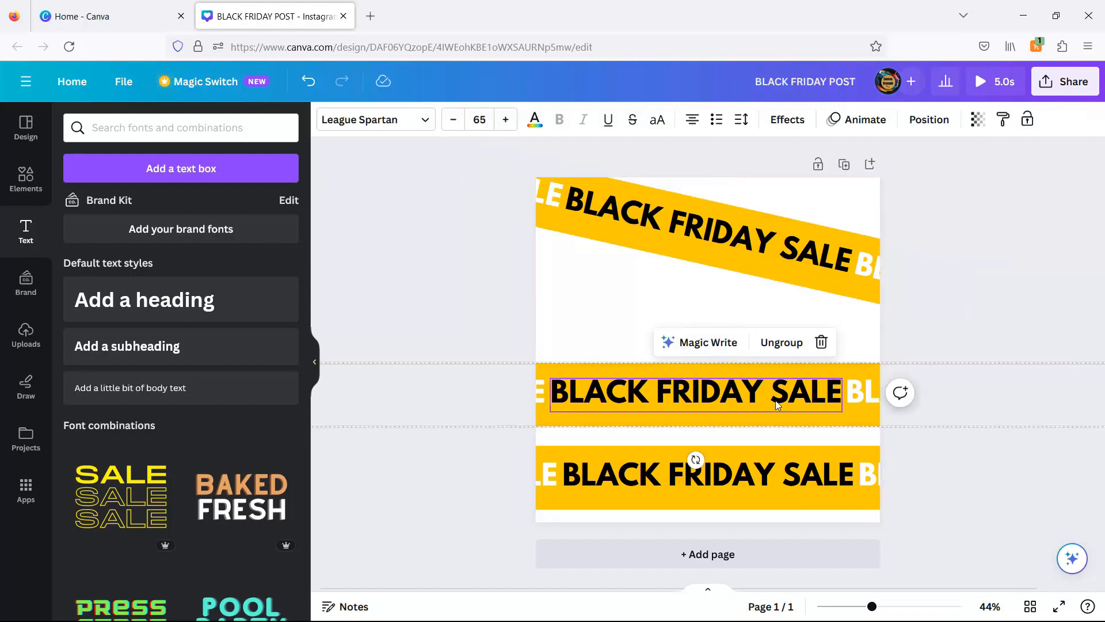
drag(745, 392, 764, 290)
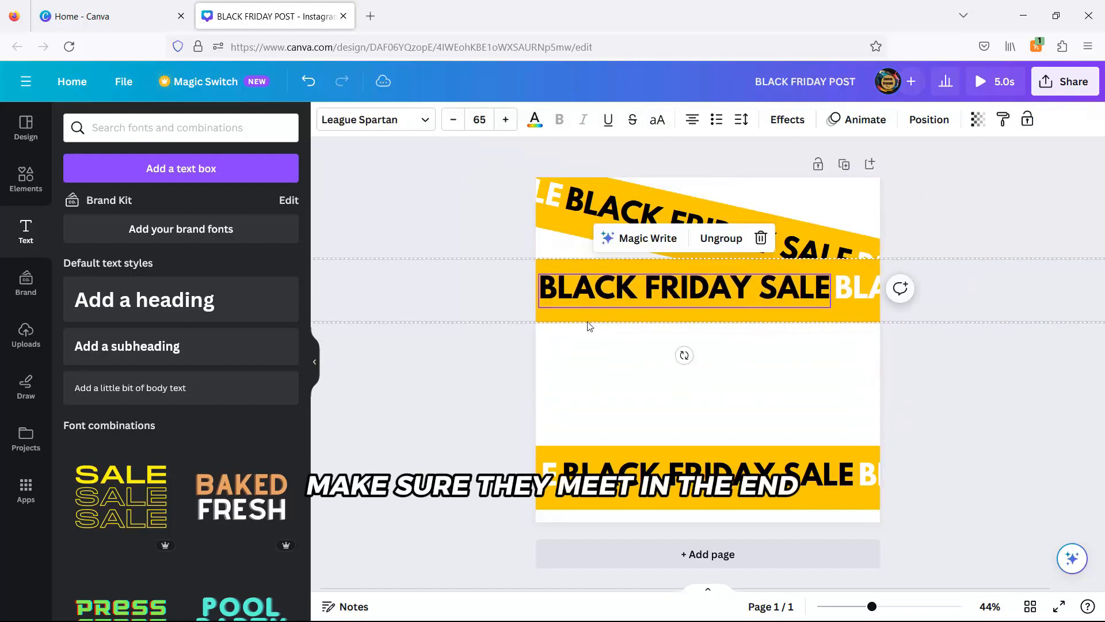
drag(684, 357, 700, 363)
drag(660, 294, 660, 320)
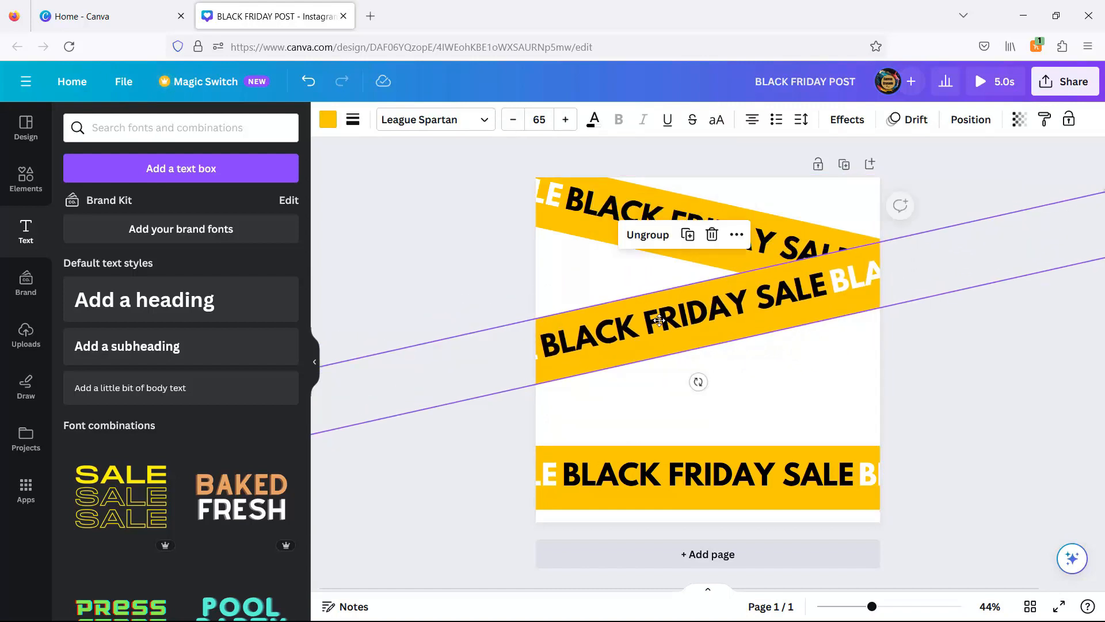
click(972, 120)
click(229, 191)
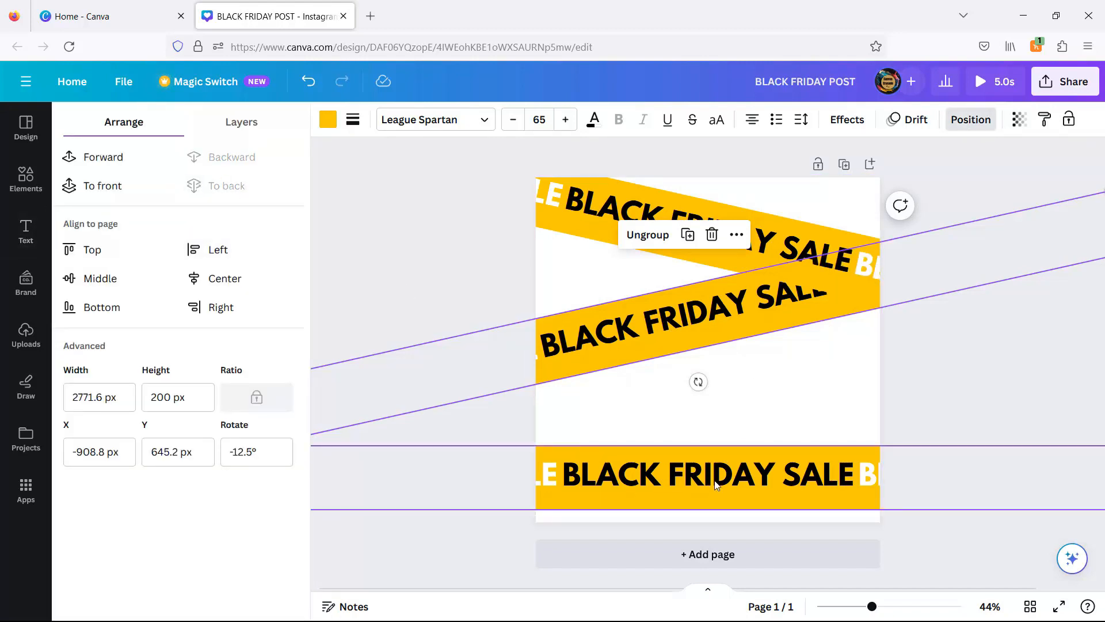
- Move the bottom band up and rotate it clockwise so it meets the middle band at the page's left edge
drag(716, 485, 704, 367)
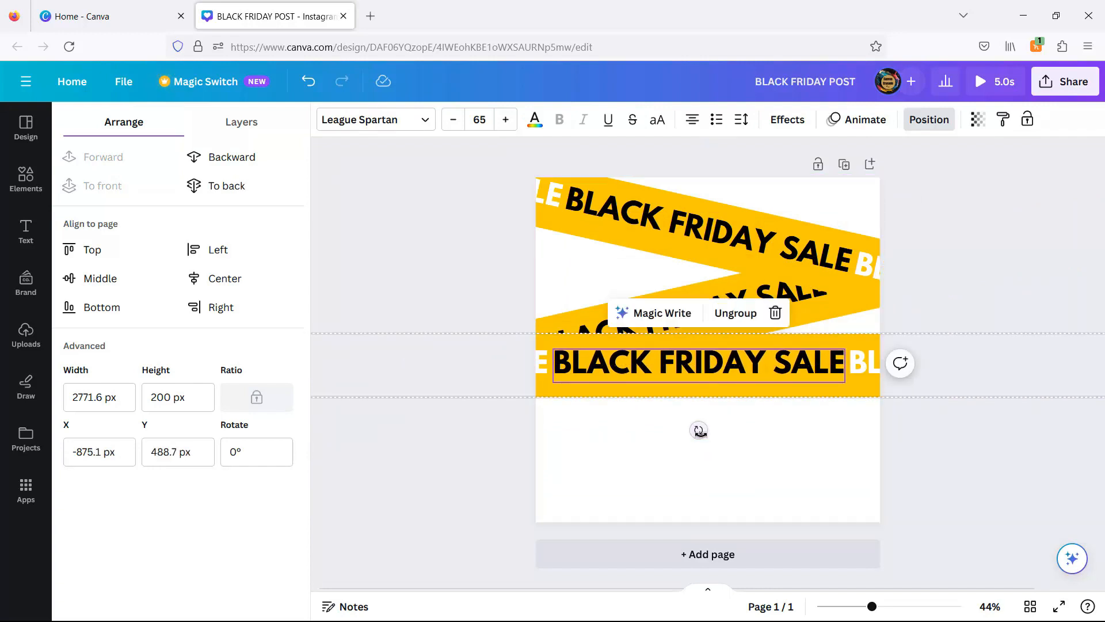
drag(698, 430, 679, 447)
mouse_move(732, 400)
mouse_down()
mouse_move(730, 432)
mouse_move(726, 418)
mouse_up()
- Select all three bands and move them down together to sit around the middle of the page
click(26, 230)
drag(391, 163, 718, 420)
drag(679, 371, 680, 392)
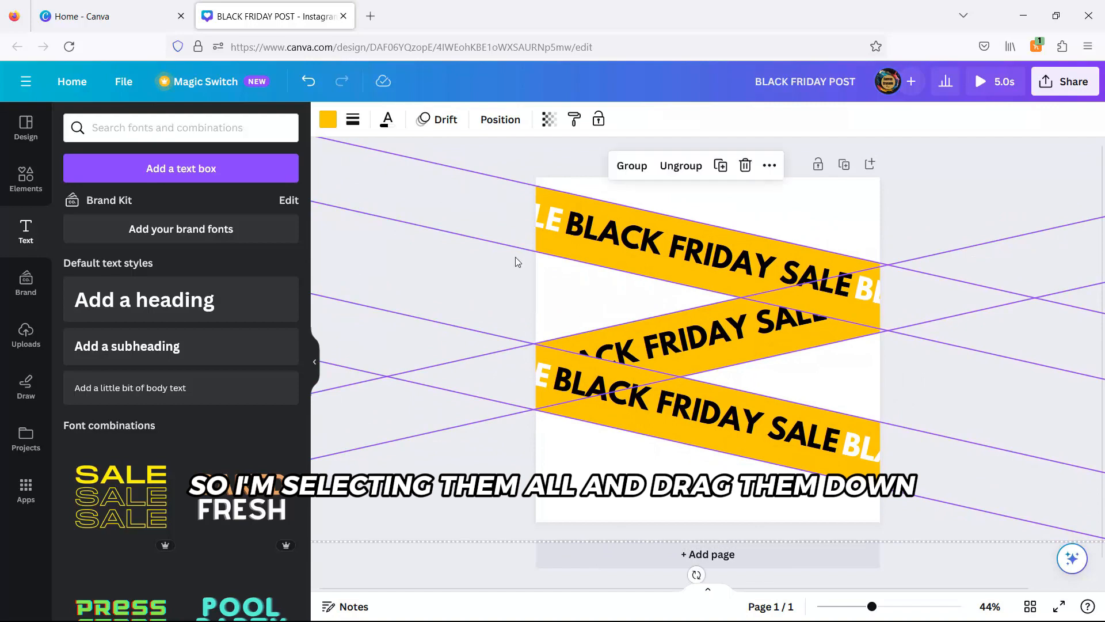
- Preview the animation of the drifting bands and return to the editor
click(493, 151)
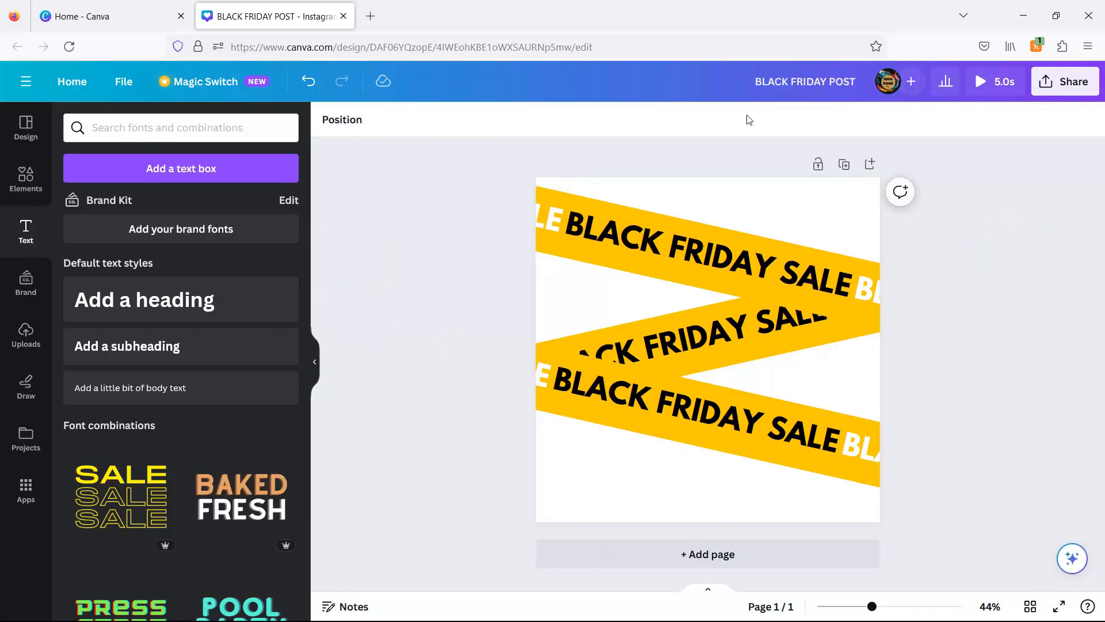
click(1007, 80)
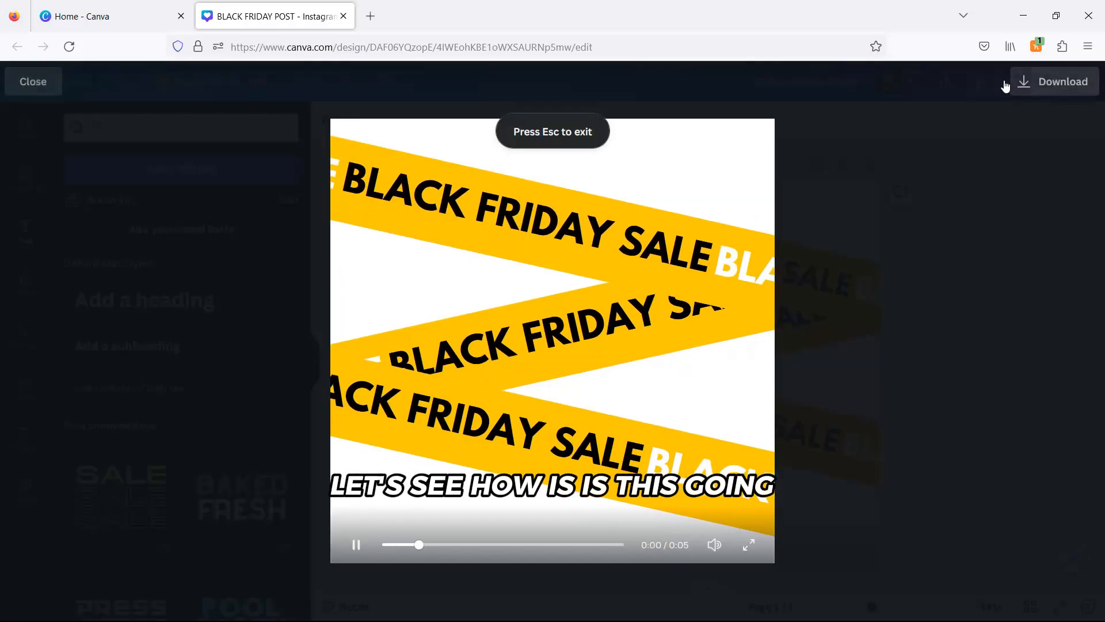
click(26, 88)
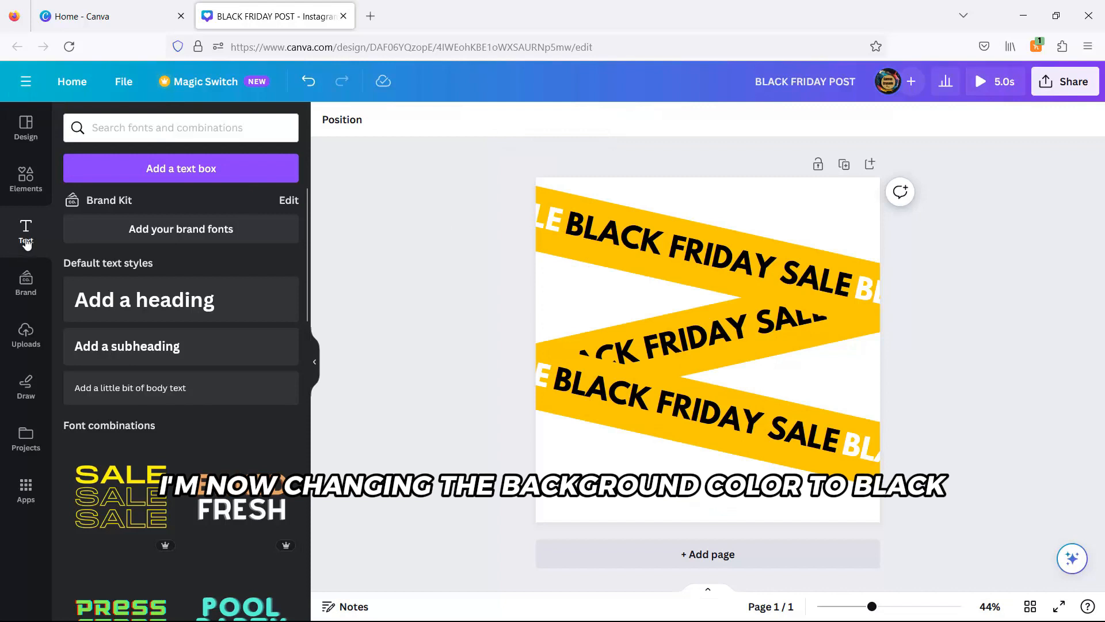
- Change the page background color to solid black
click(570, 516)
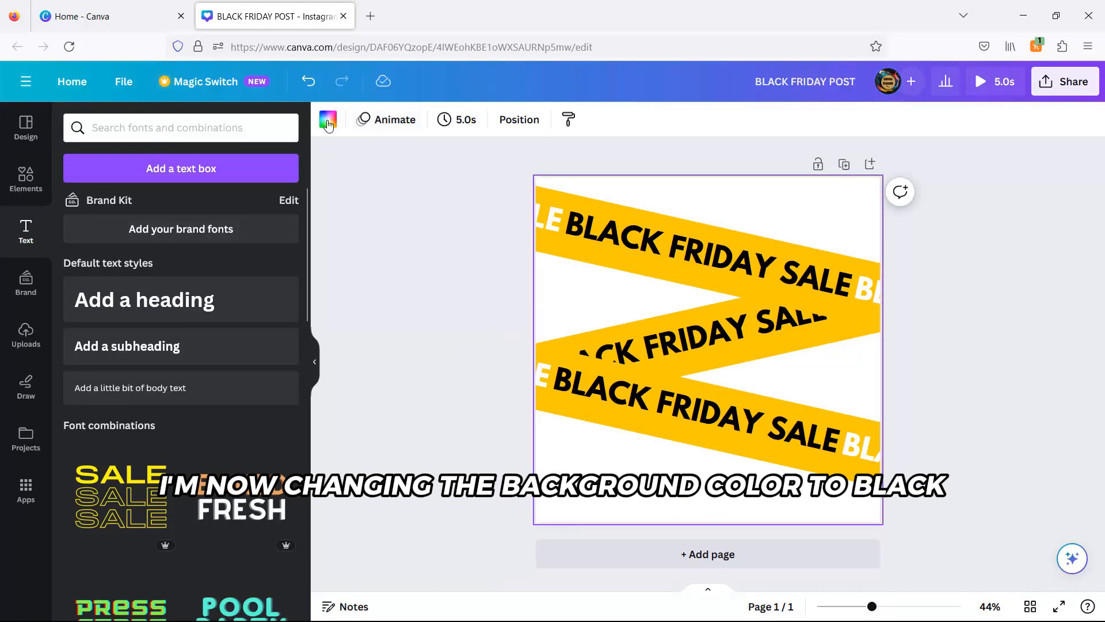
click(328, 123)
click(72, 433)
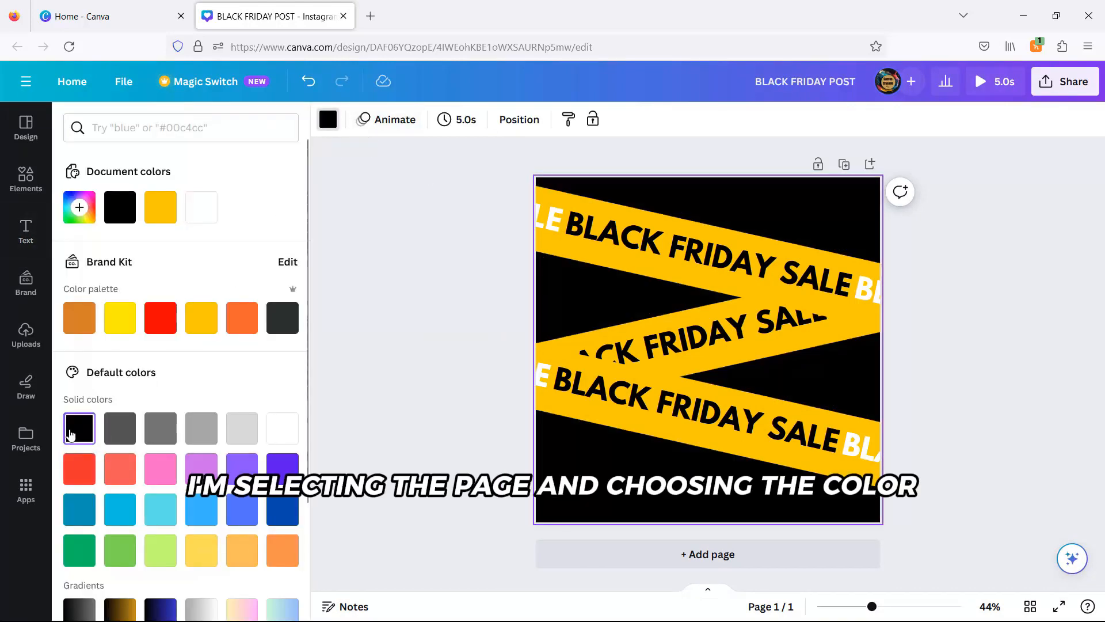
click(444, 380)
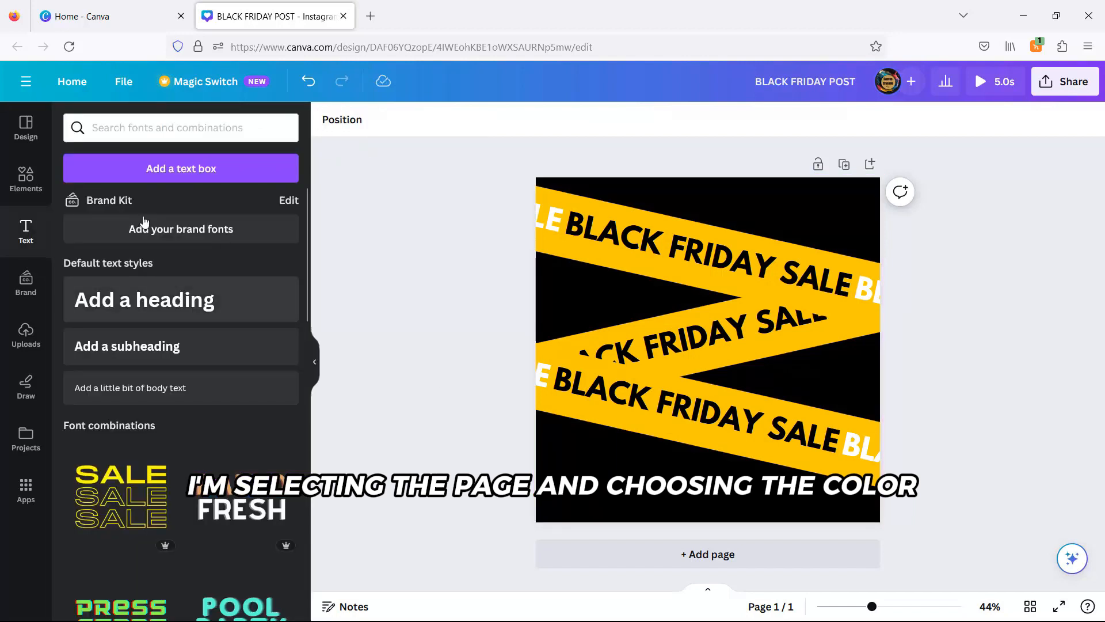
- Add a heading reading "50%" and enlarge it to about font size 226 over the bands
click(154, 305)
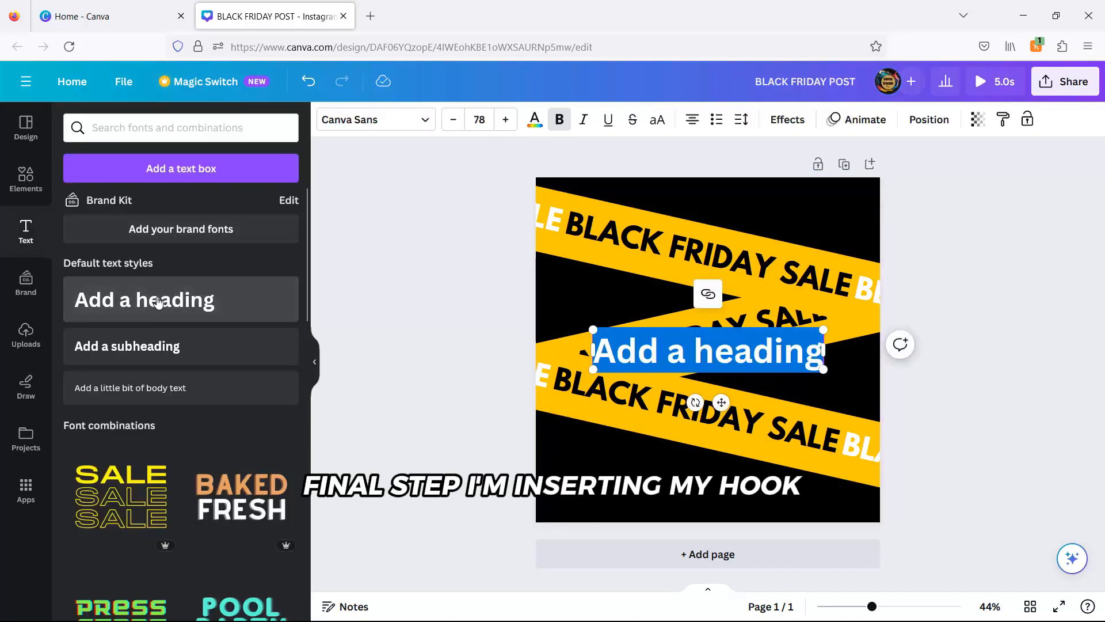
text(50)
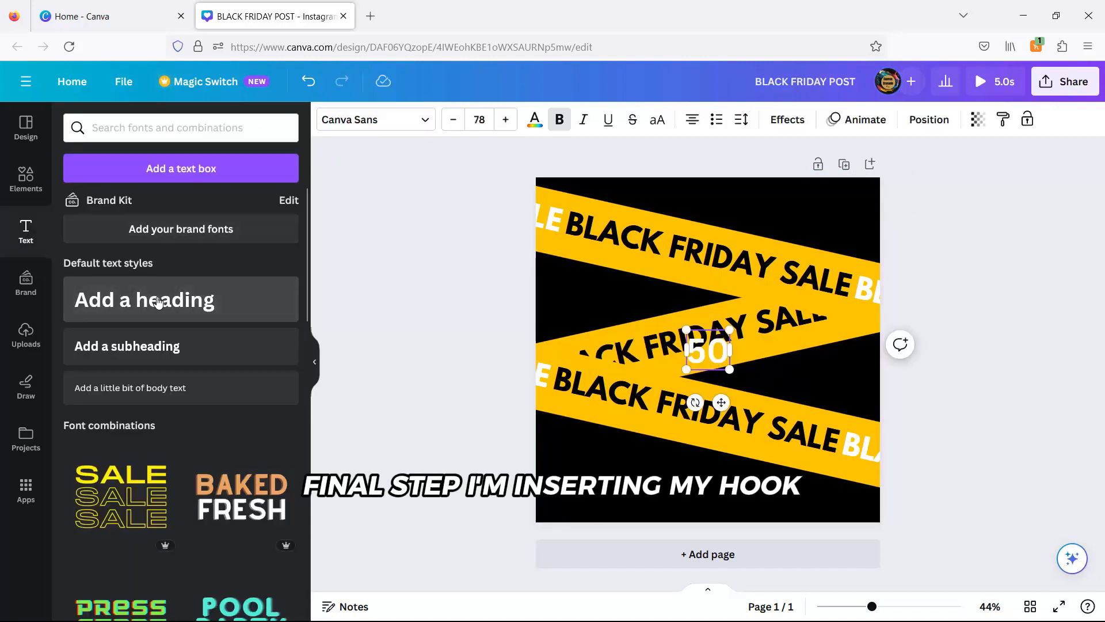
text(%)
drag(672, 369, 616, 435)
drag(743, 330, 807, 292)
- Center the 50% heading horizontally on the page and place it slightly above the vertical middle
click(928, 119)
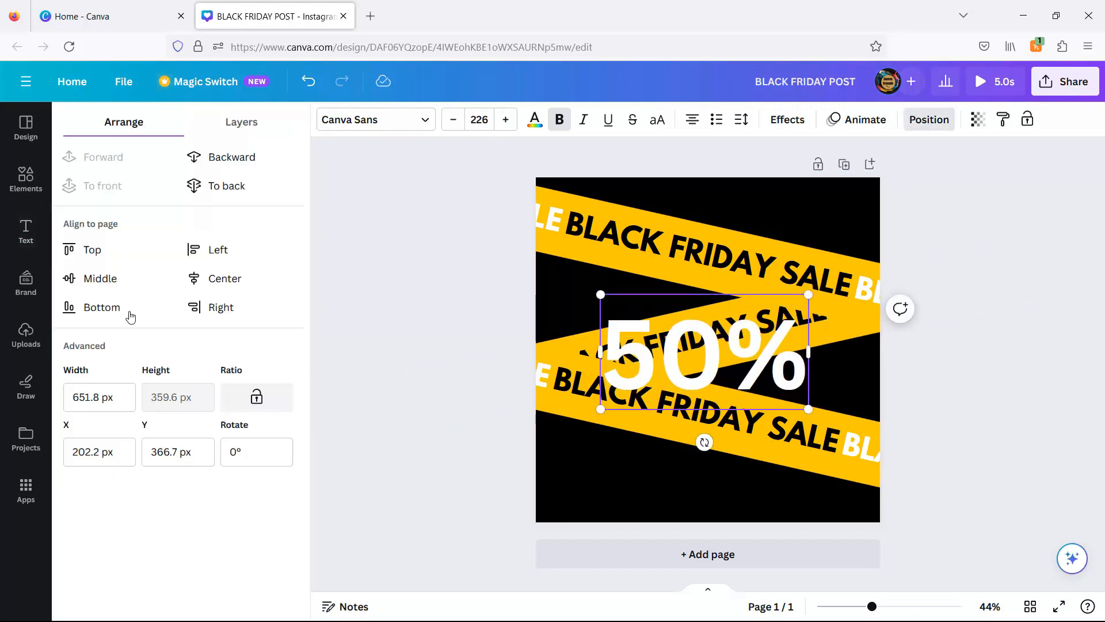
click(196, 279)
click(111, 279)
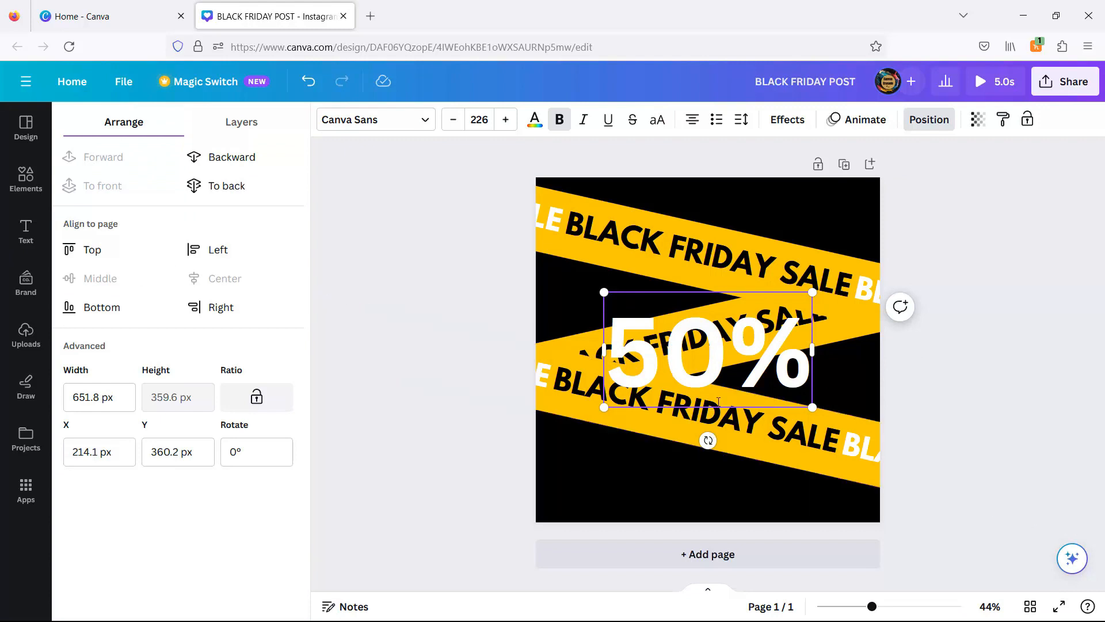
click(461, 313)
drag(771, 349, 776, 322)
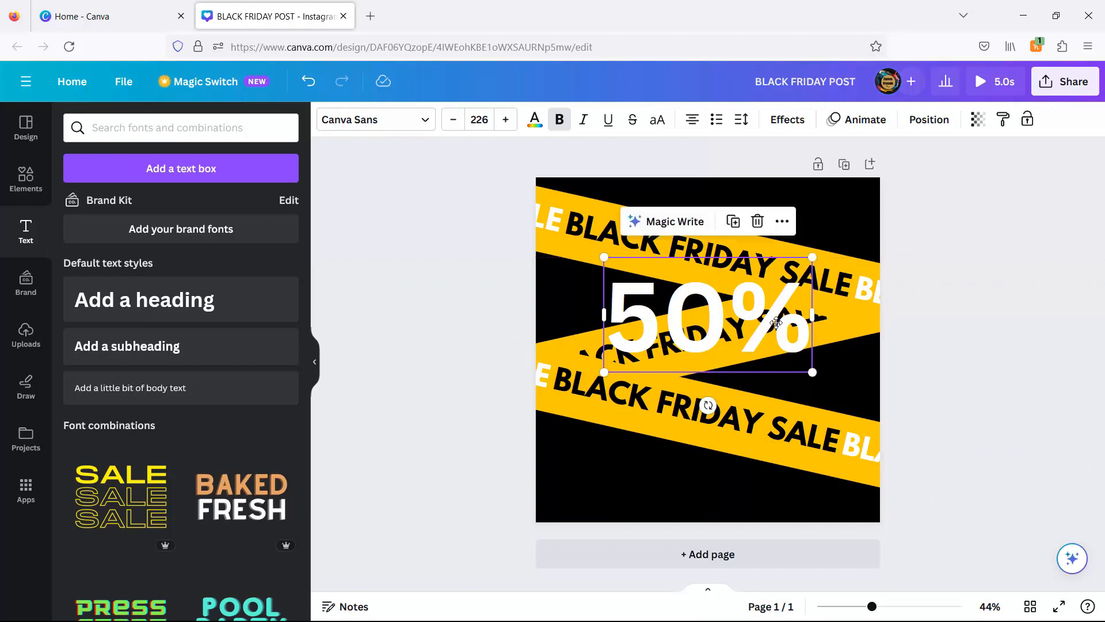
- Apply the Shadow effect to the 50% heading and set the shadow color to black
click(774, 121)
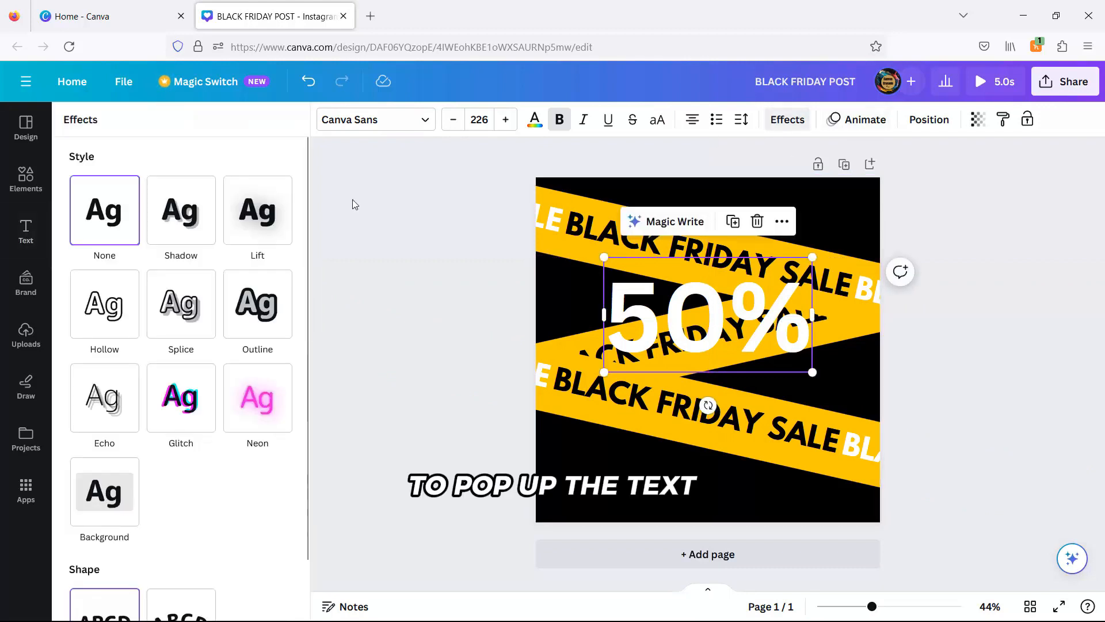
click(186, 209)
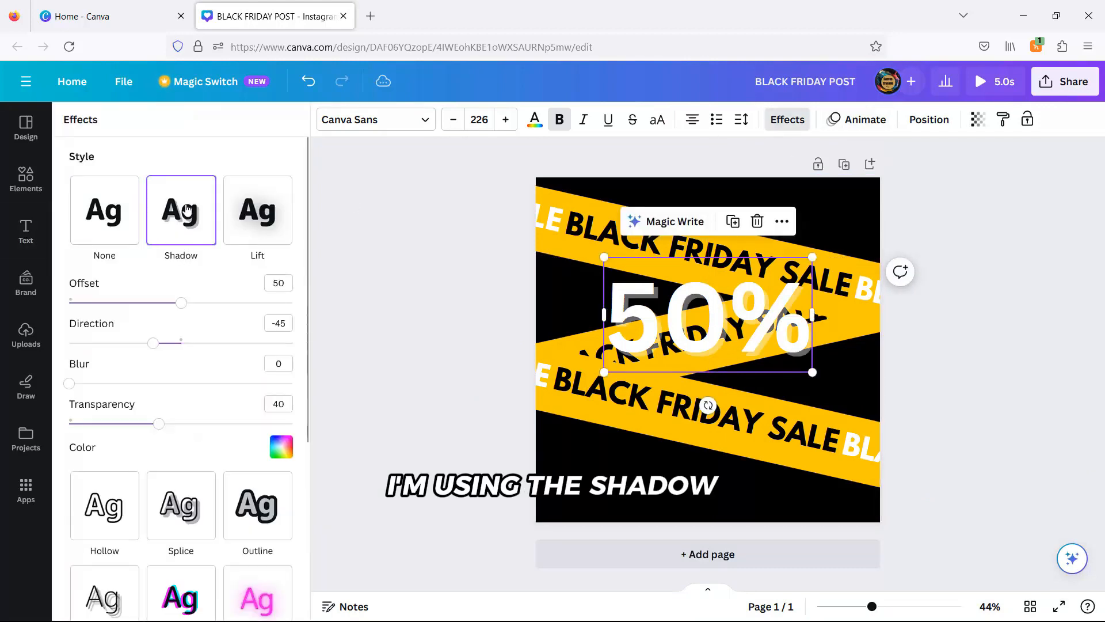
click(270, 442)
click(128, 265)
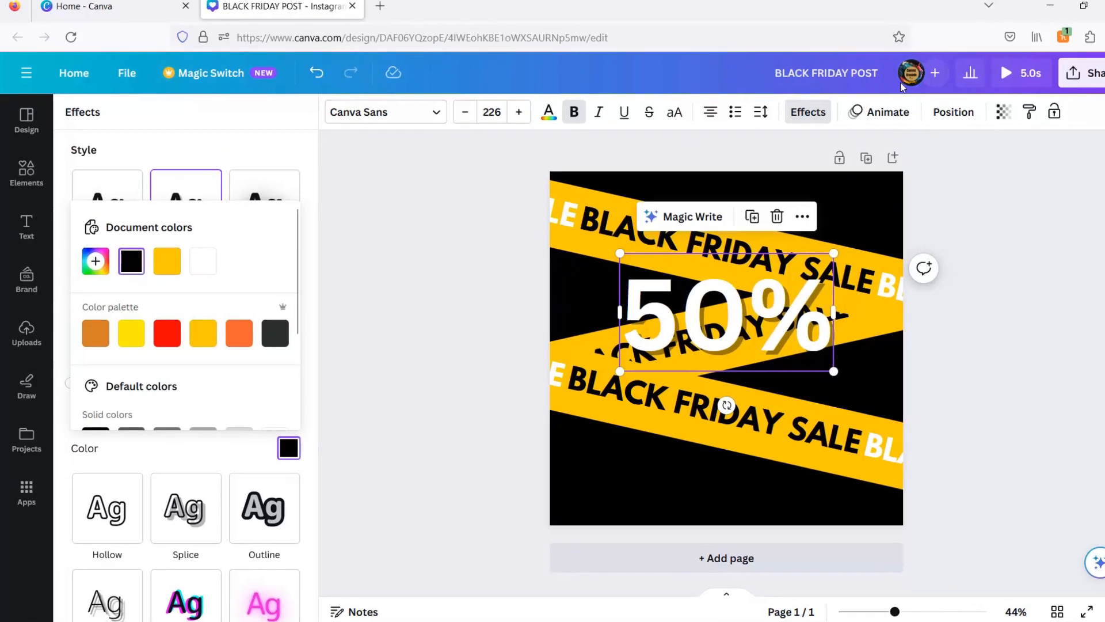
- Apply the Pulse motion effect to the 50% heading
click(859, 120)
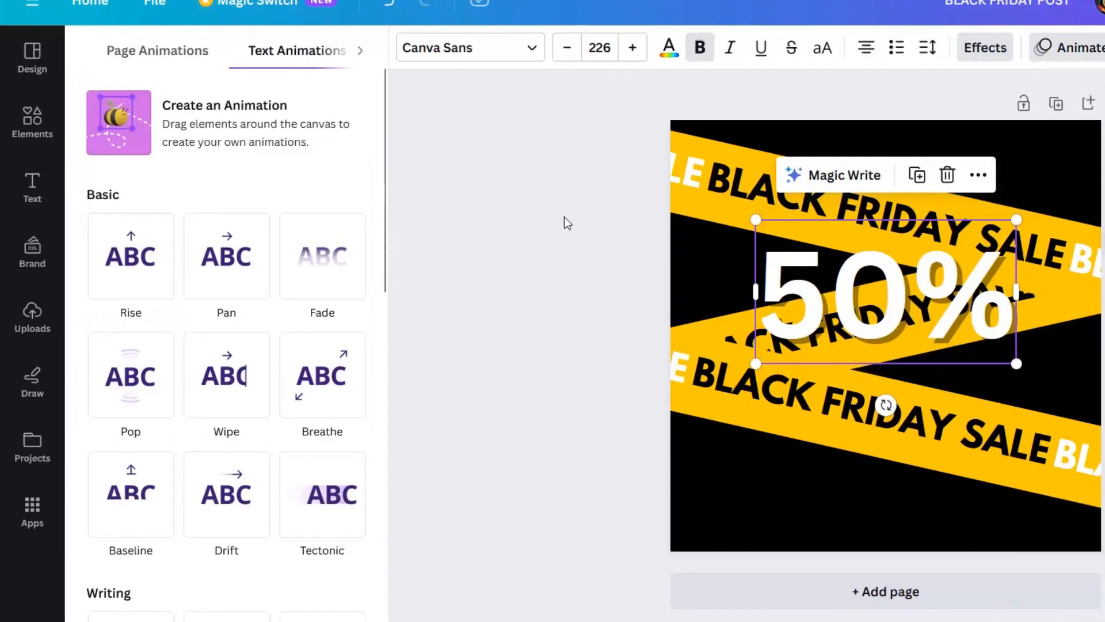
scroll(270, 207, down, 10)
scroll(306, 202, down, 1)
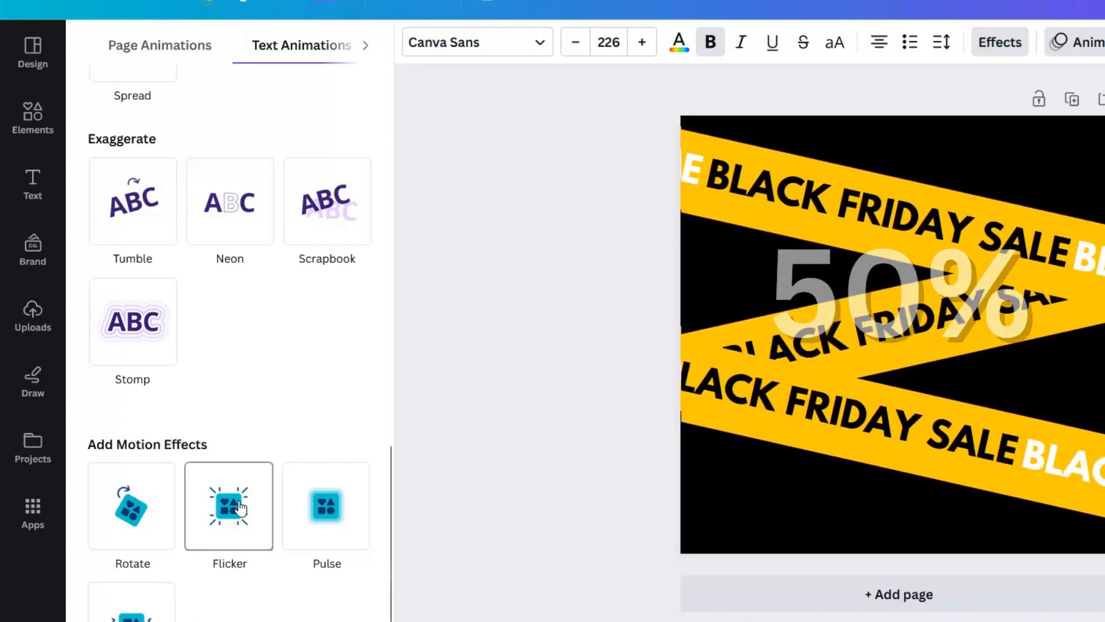
click(326, 505)
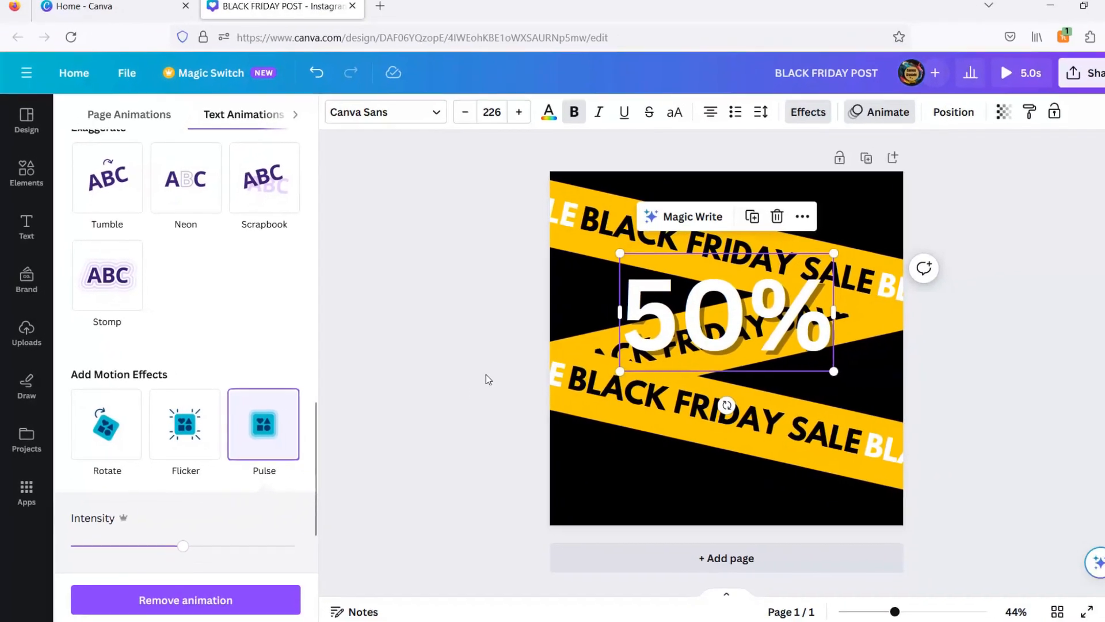
click(537, 361)
- Add a second heading reading "SALE FLAT" below the 50% text
click(166, 306)
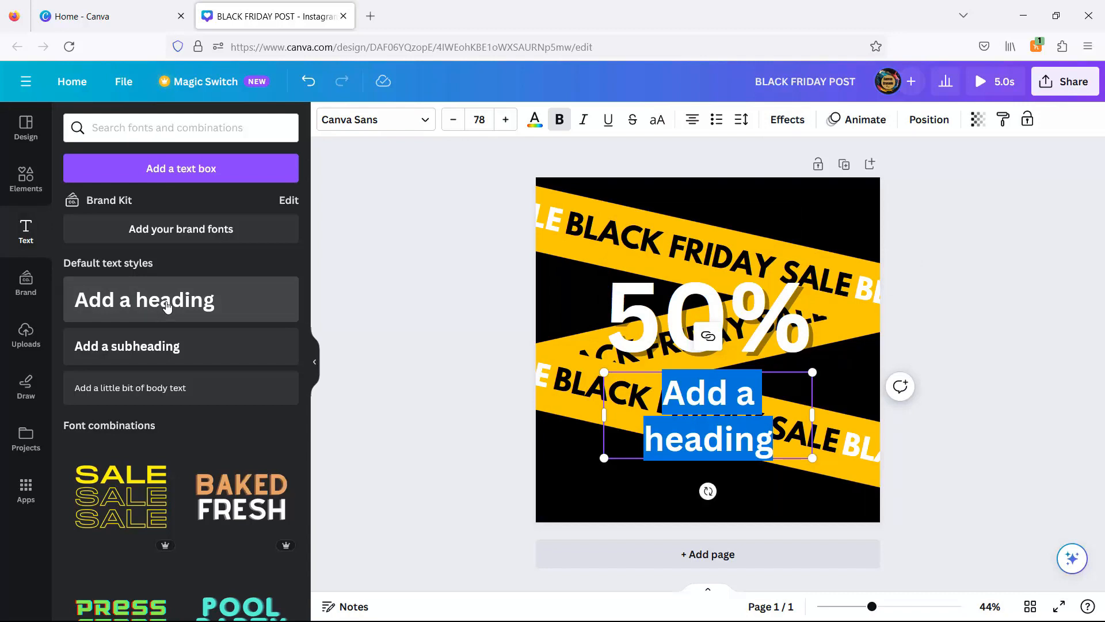
text(SA)
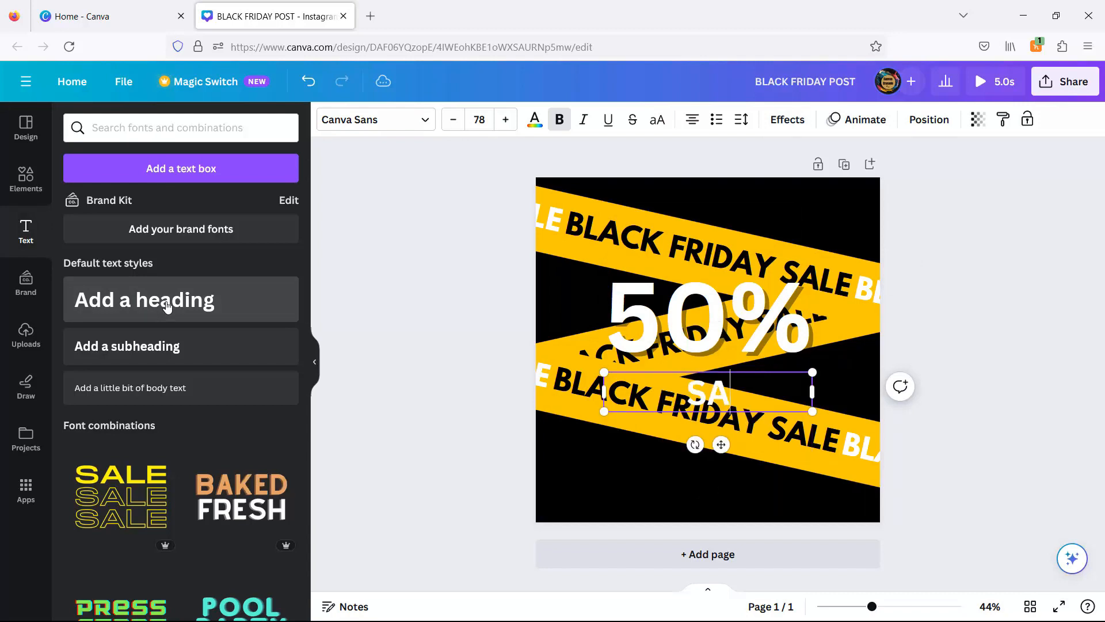
text(LE FLAT)
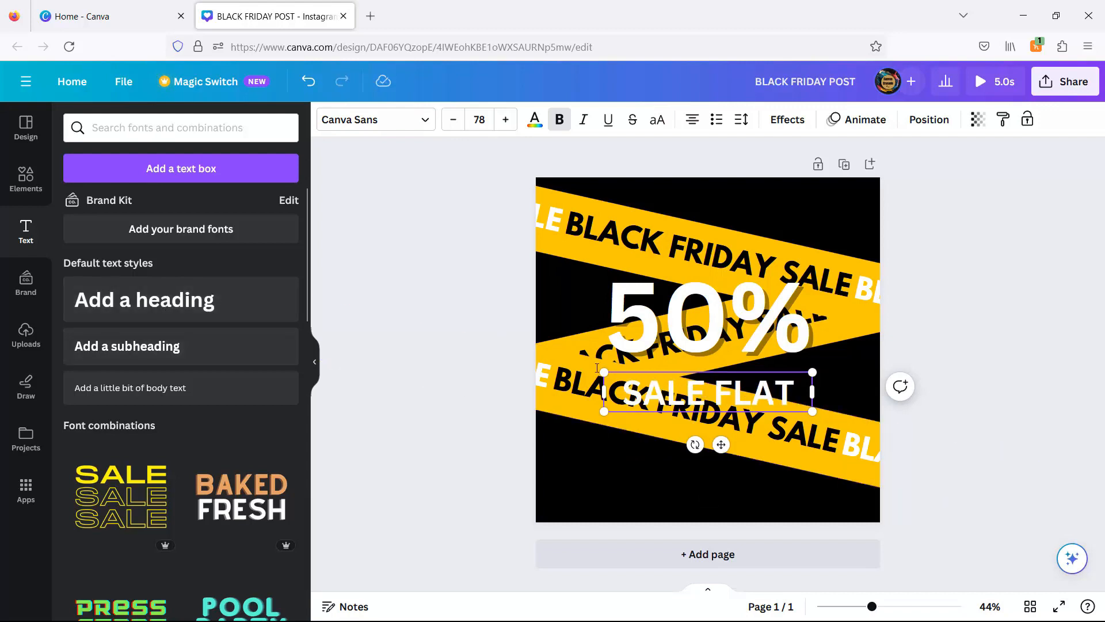
- Change the font of the "SALE FLAT" heading to Montserrat
drag(624, 392, 796, 393)
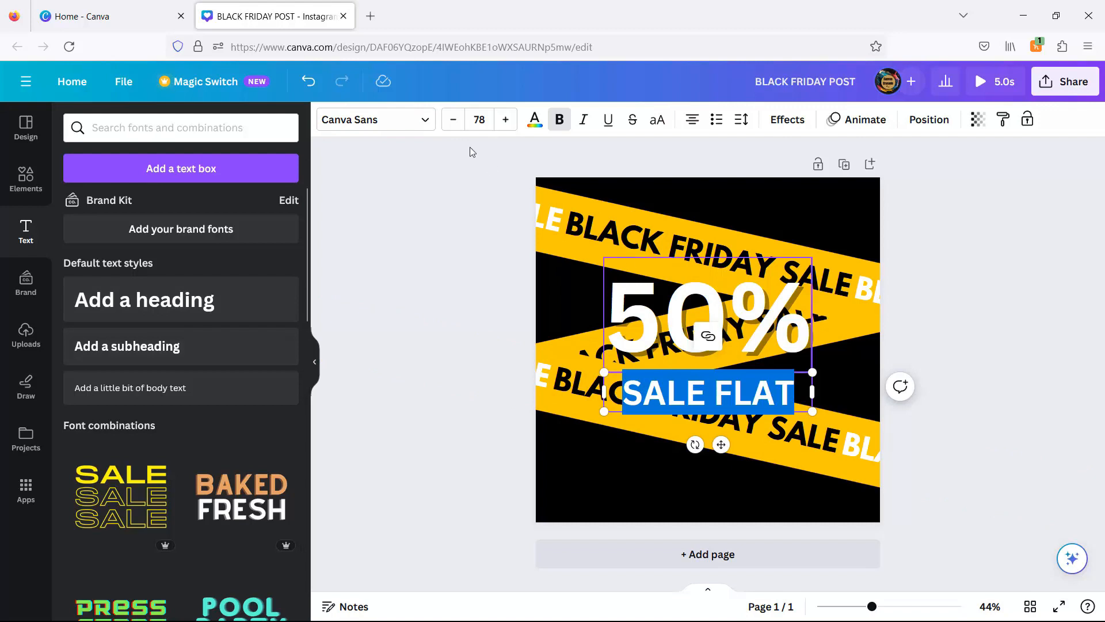
click(414, 120)
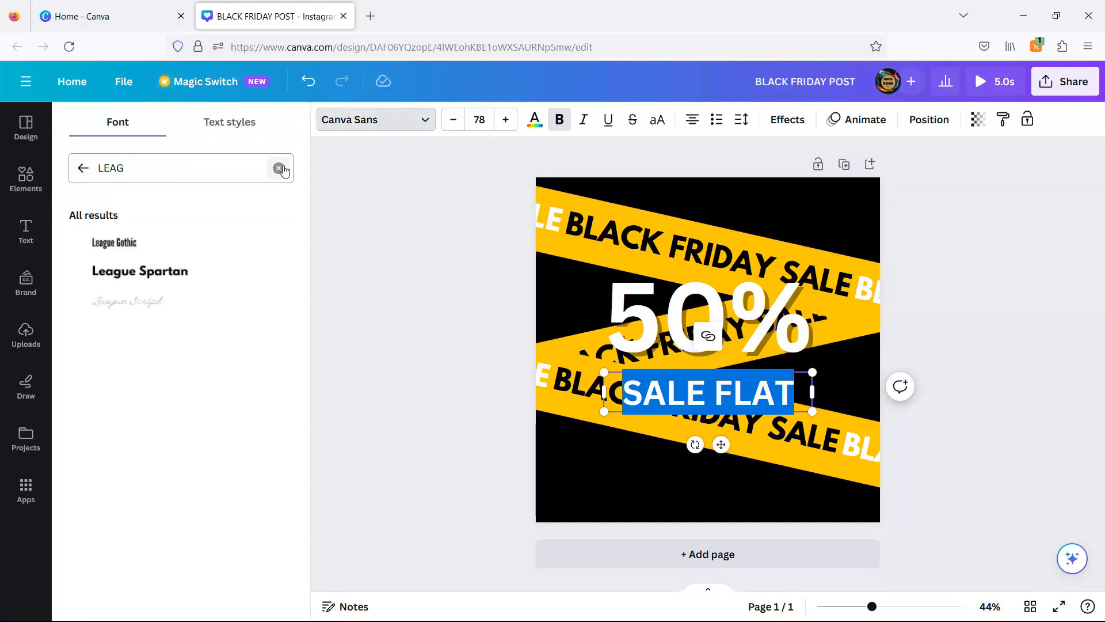
click(279, 167)
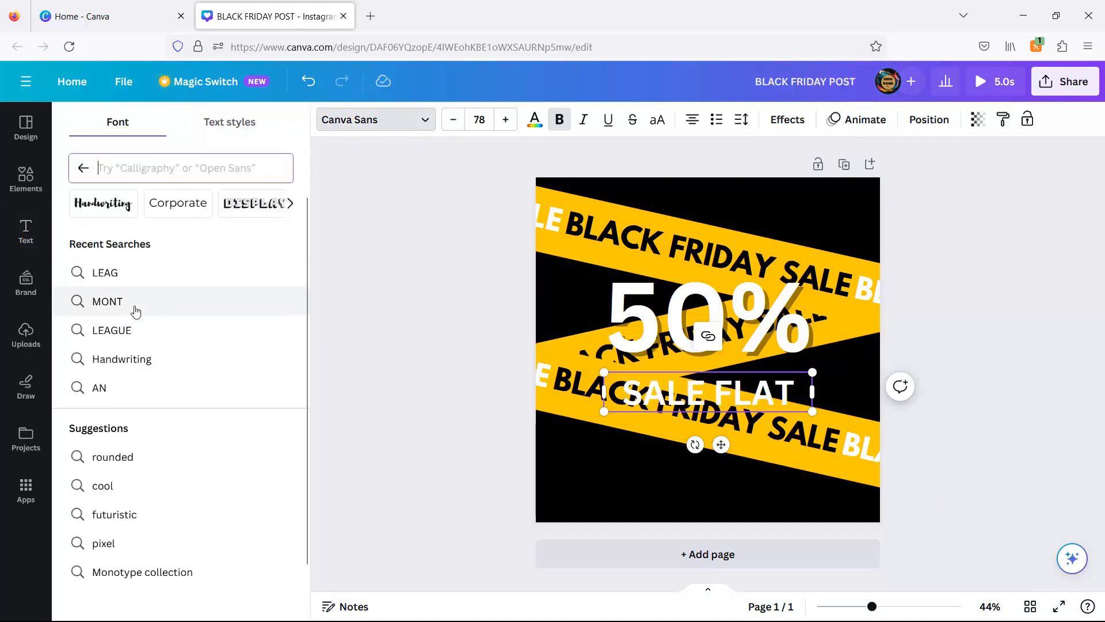
click(133, 308)
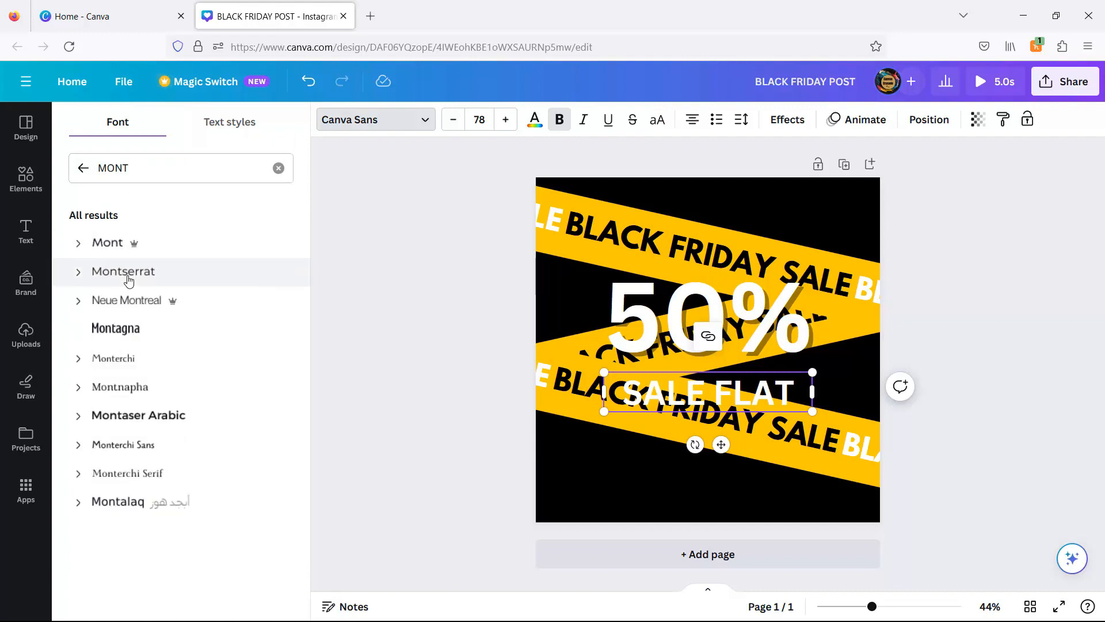
click(124, 273)
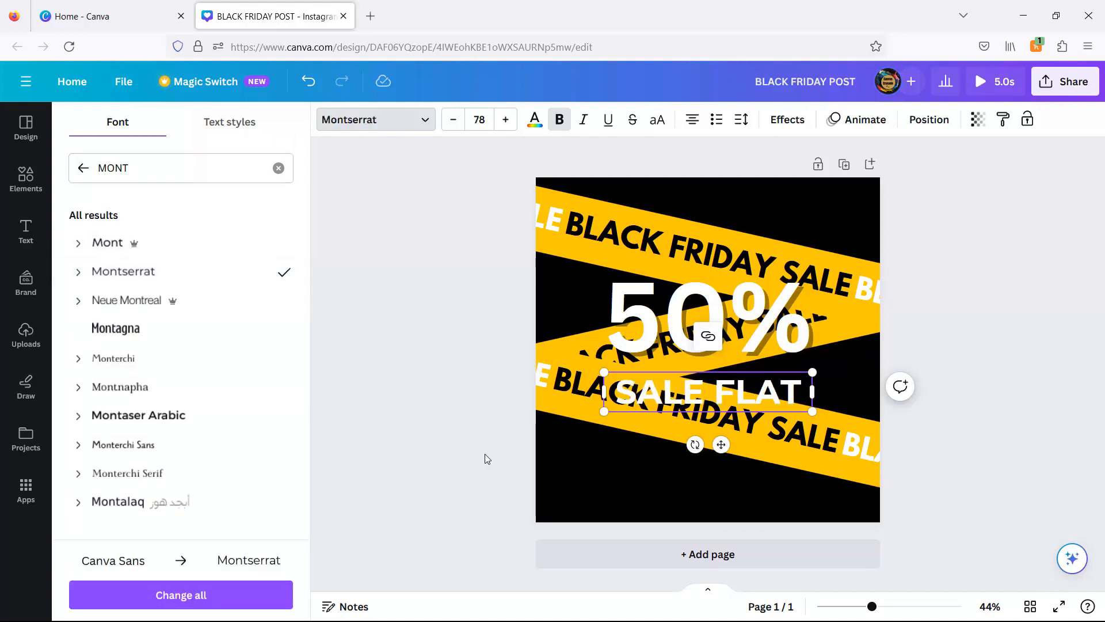
- Tighten the "SALE FLAT" text box around its words and enlarge the text to size 83.6, matching the width of the 50% heading
drag(604, 411, 606, 406)
drag(814, 389, 794, 390)
drag(712, 442, 712, 444)
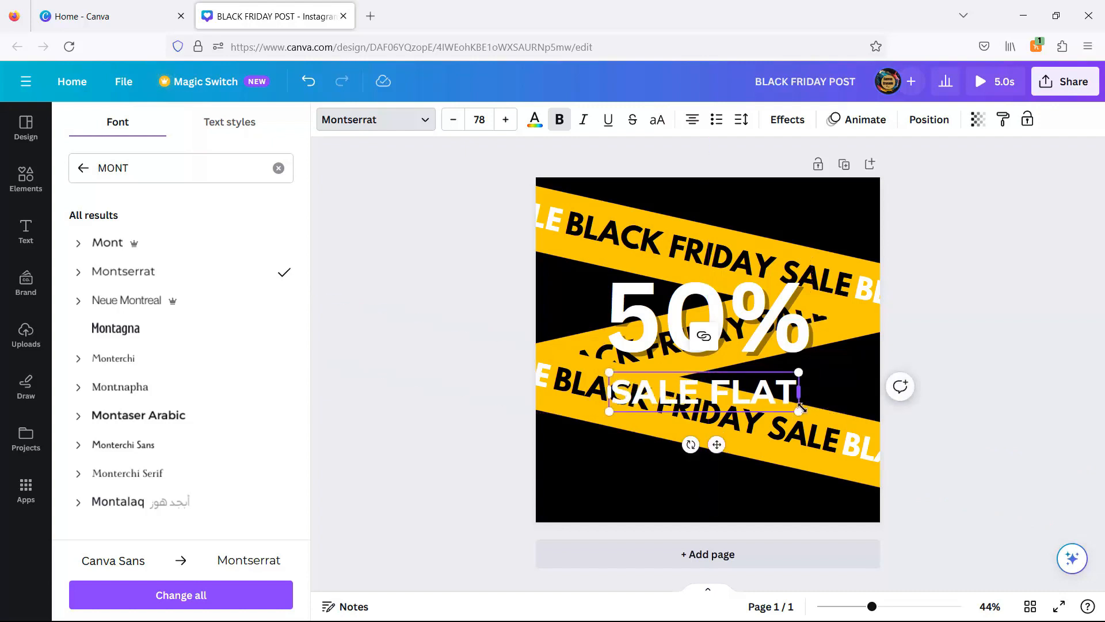
drag(812, 414, 617, 395)
- Apply the Shadow effect to the "SALE FLAT" heading and set the shadow color to black
click(777, 396)
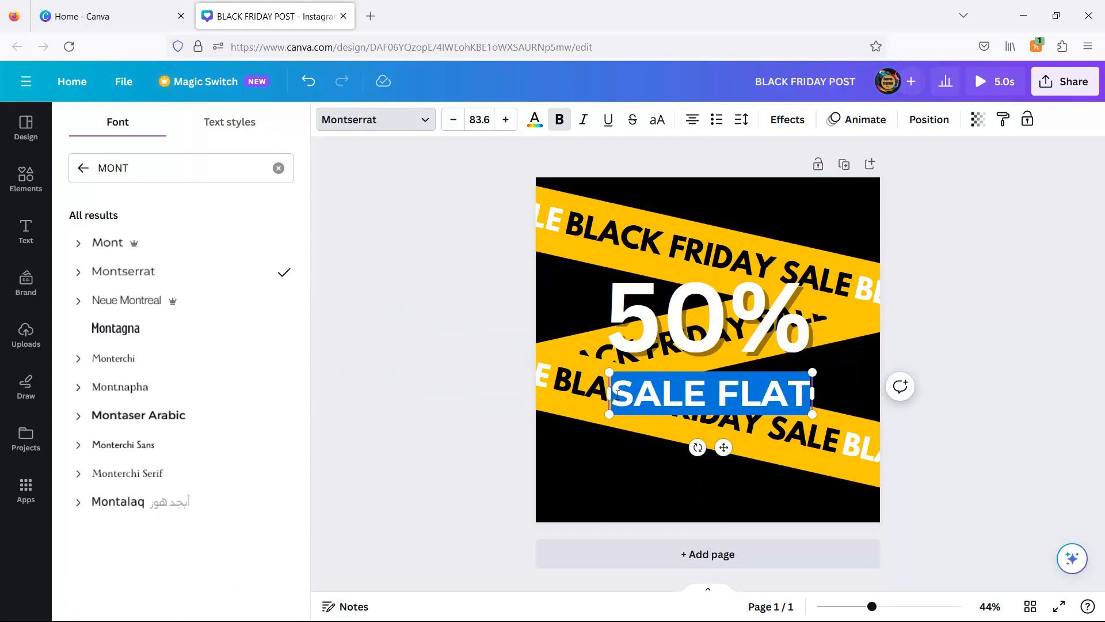
click(787, 121)
click(170, 220)
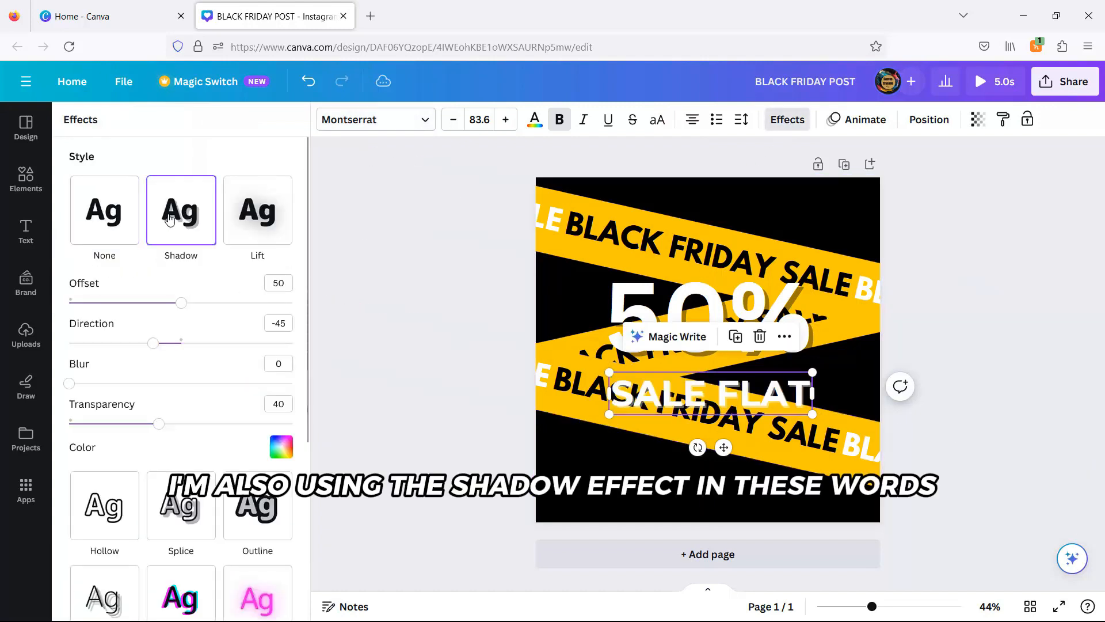
click(281, 447)
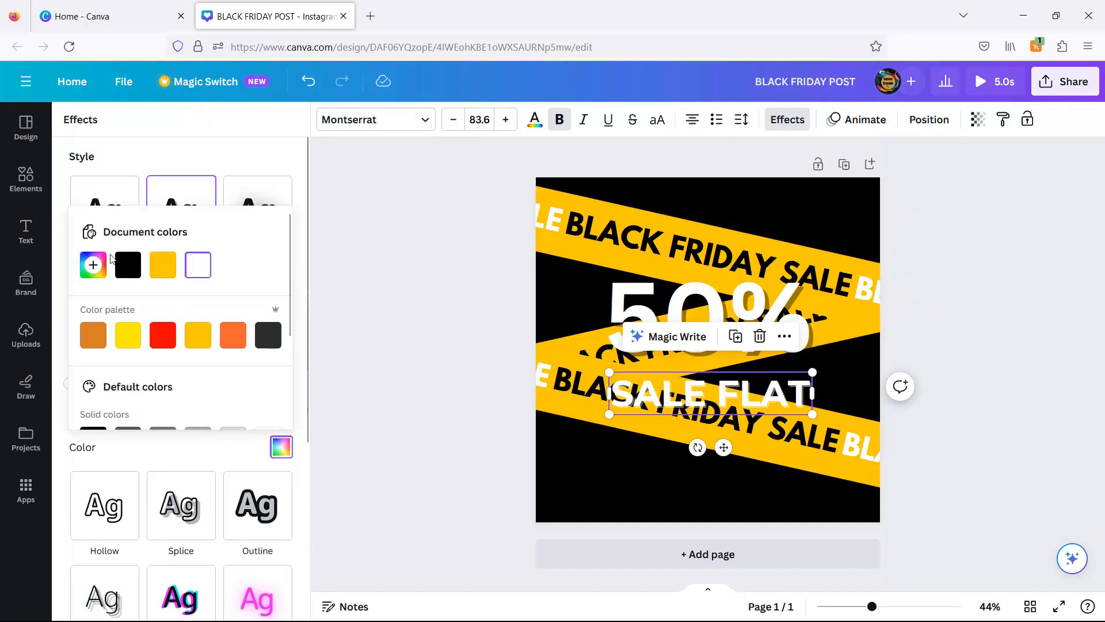
click(128, 268)
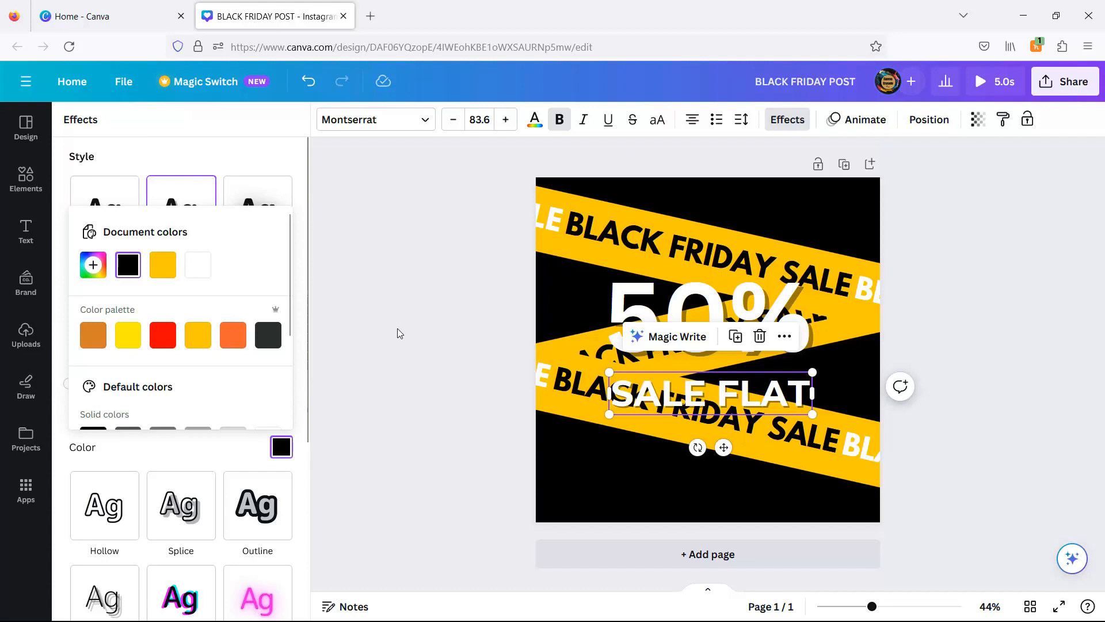
click(422, 348)
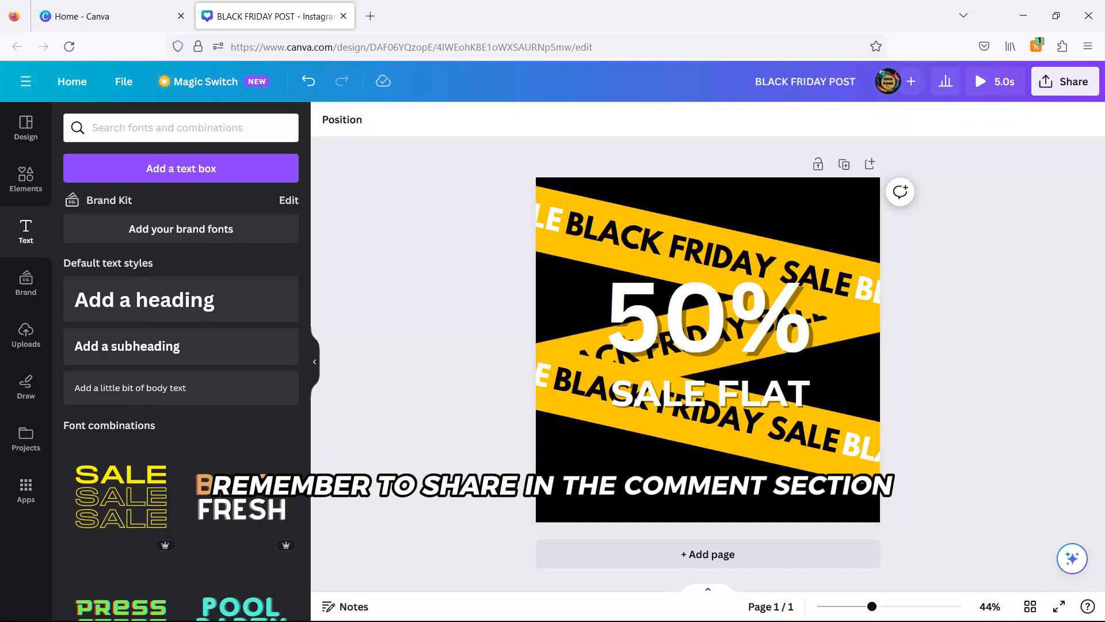
- Preview the animated post and download it as an MP4 video at 1,080 × 1,080 px
click(1002, 83)
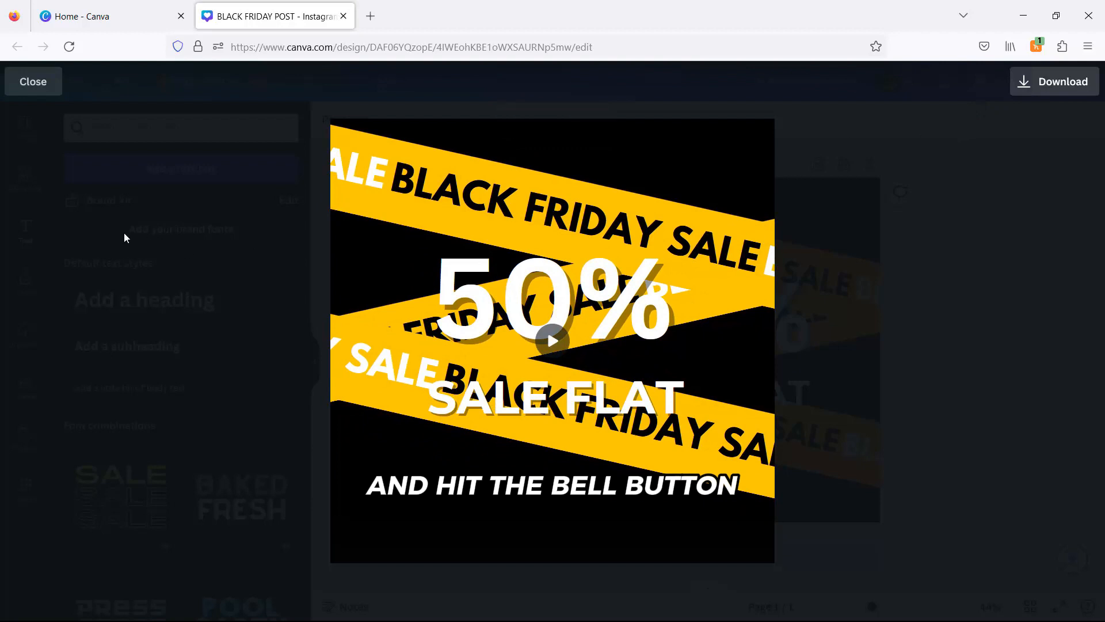
click(29, 90)
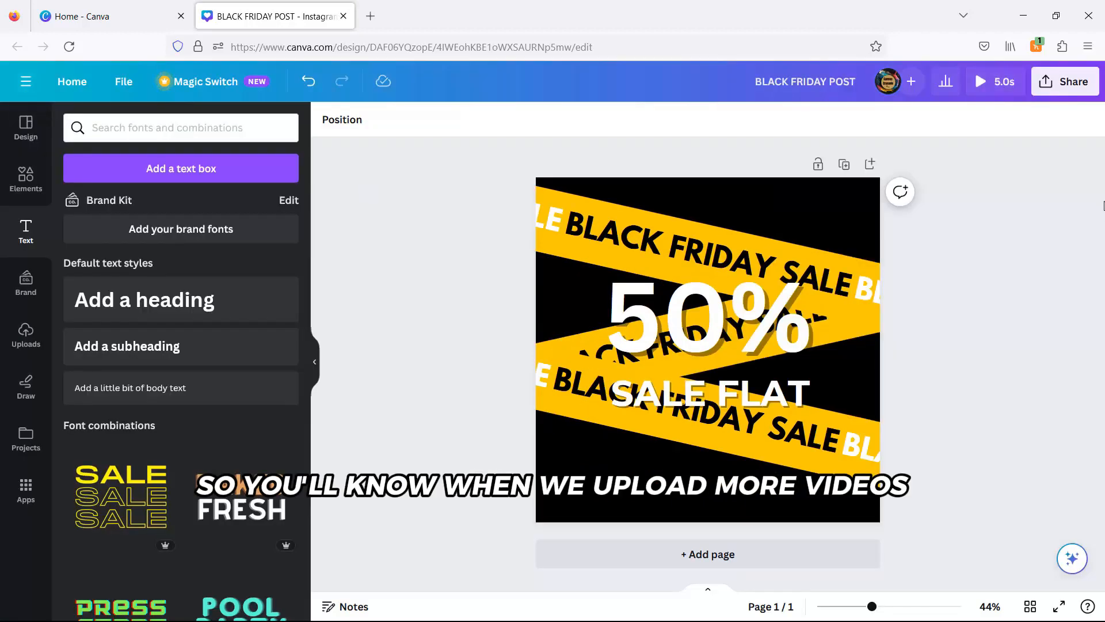
click(1065, 81)
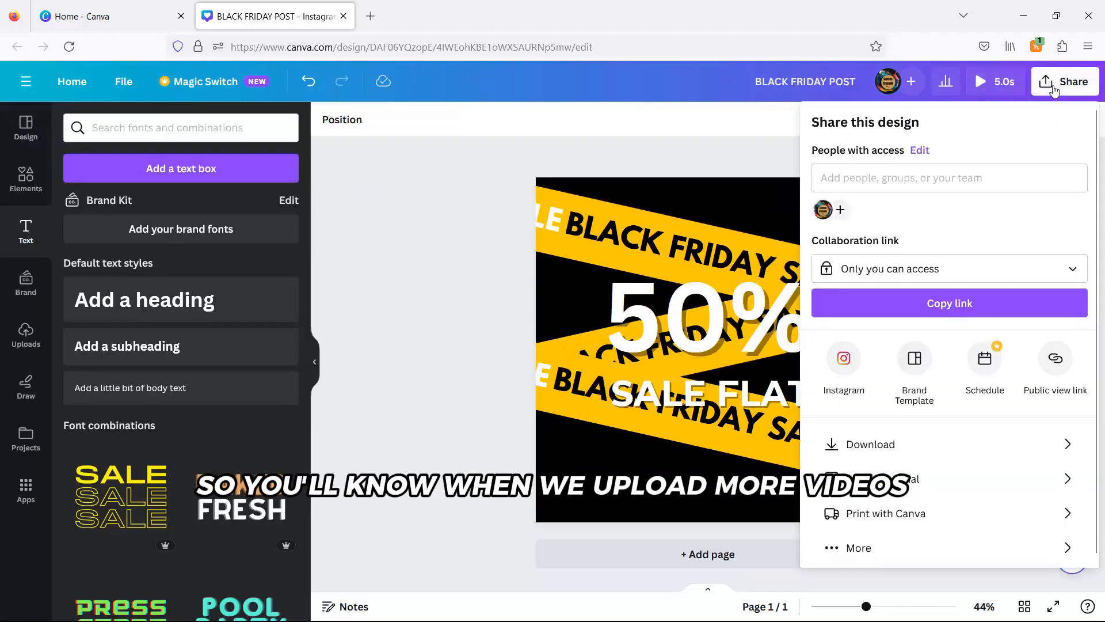
click(898, 452)
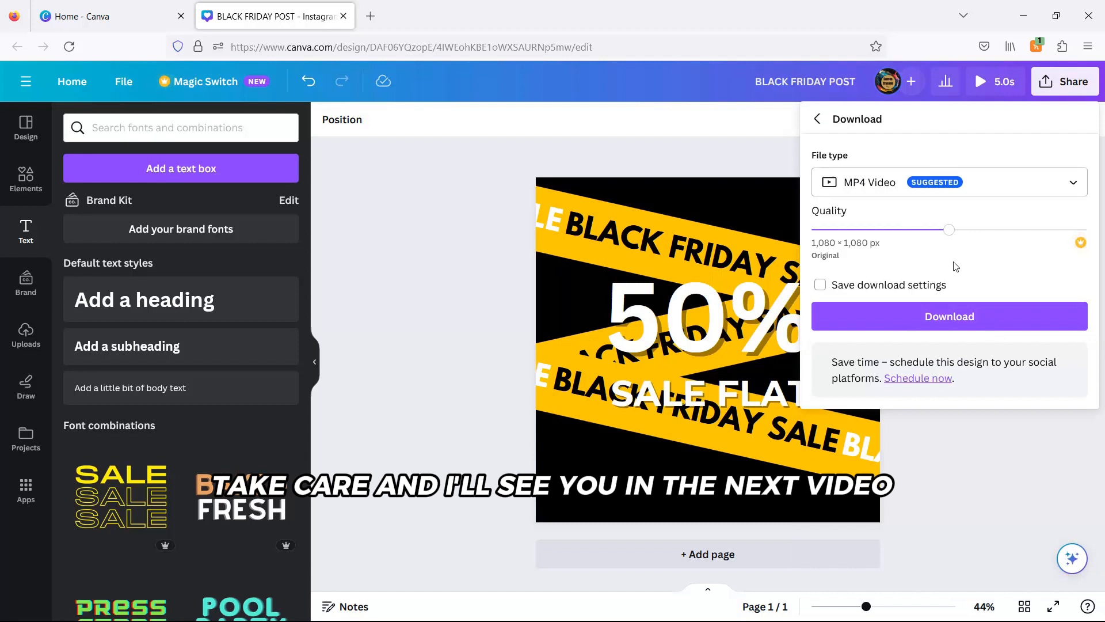
click(945, 322)
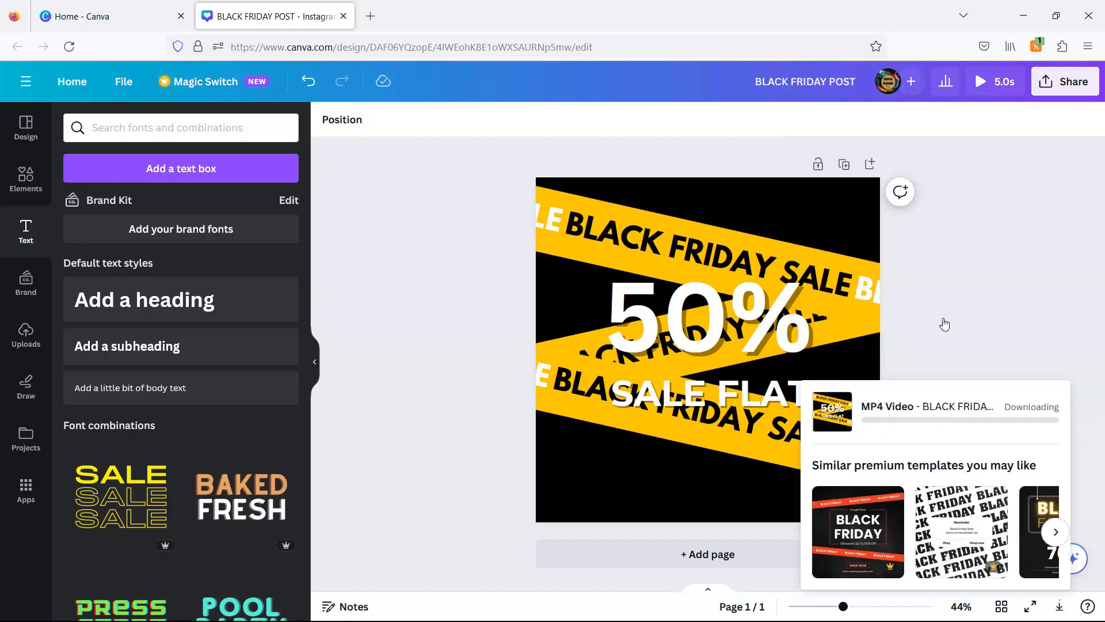